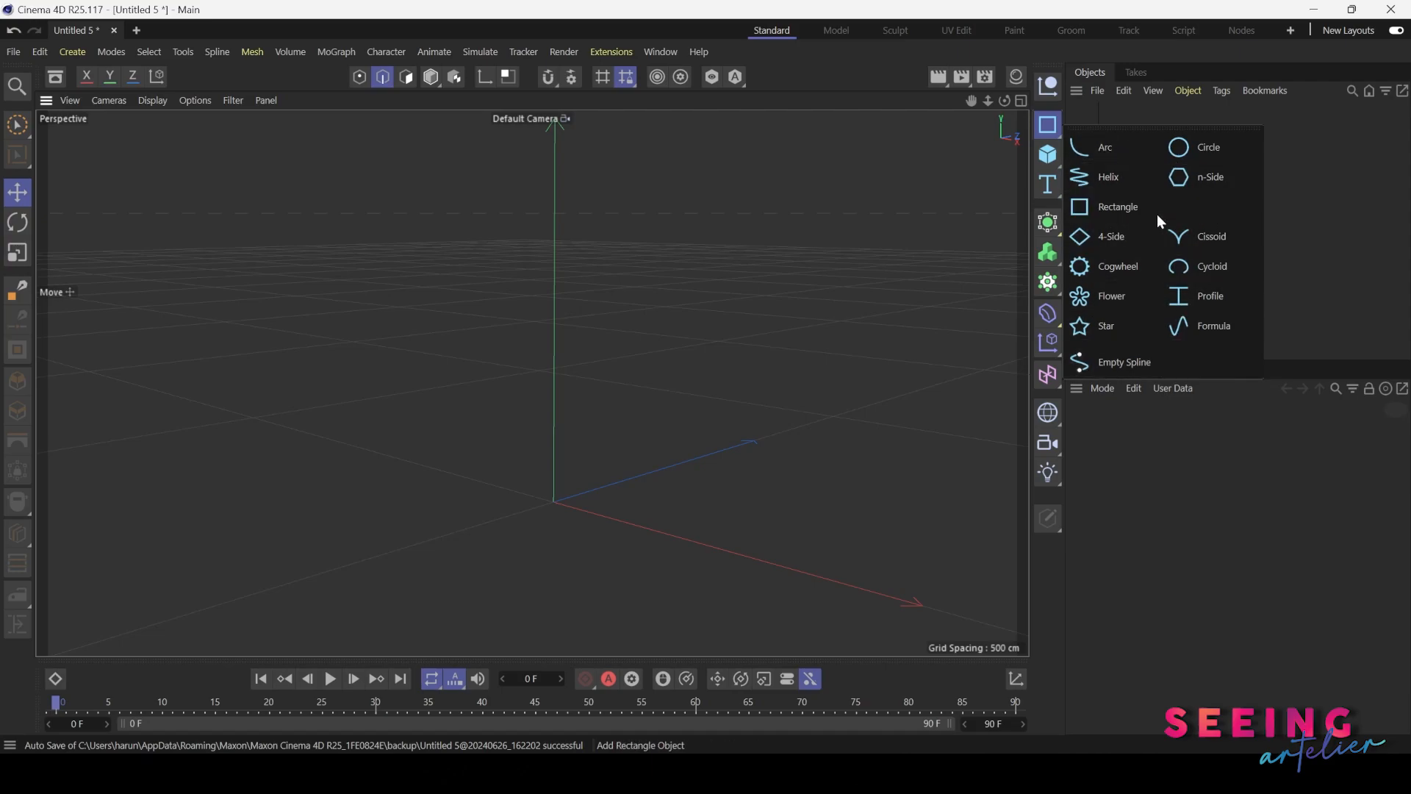
left_click(1052, 234)
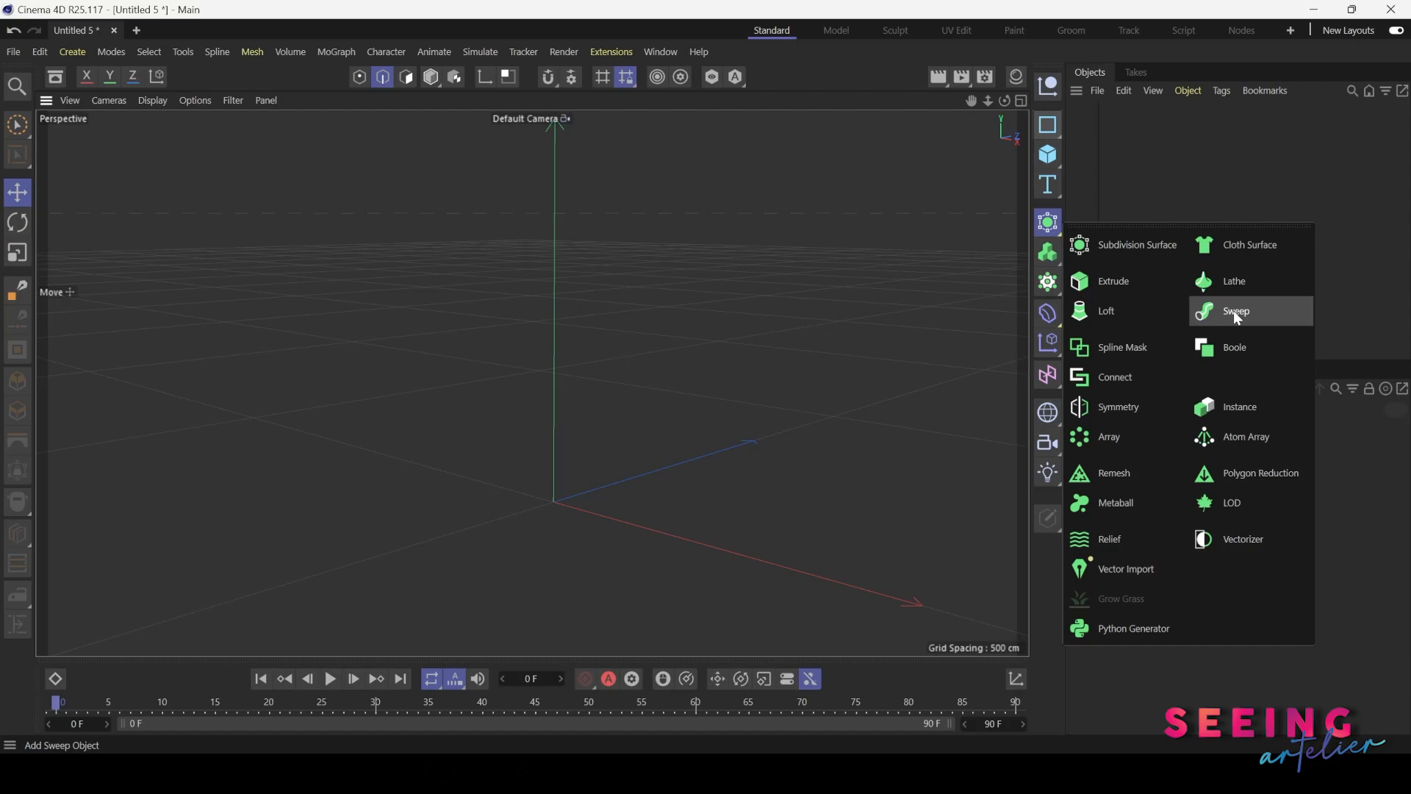
left_click(1049, 127)
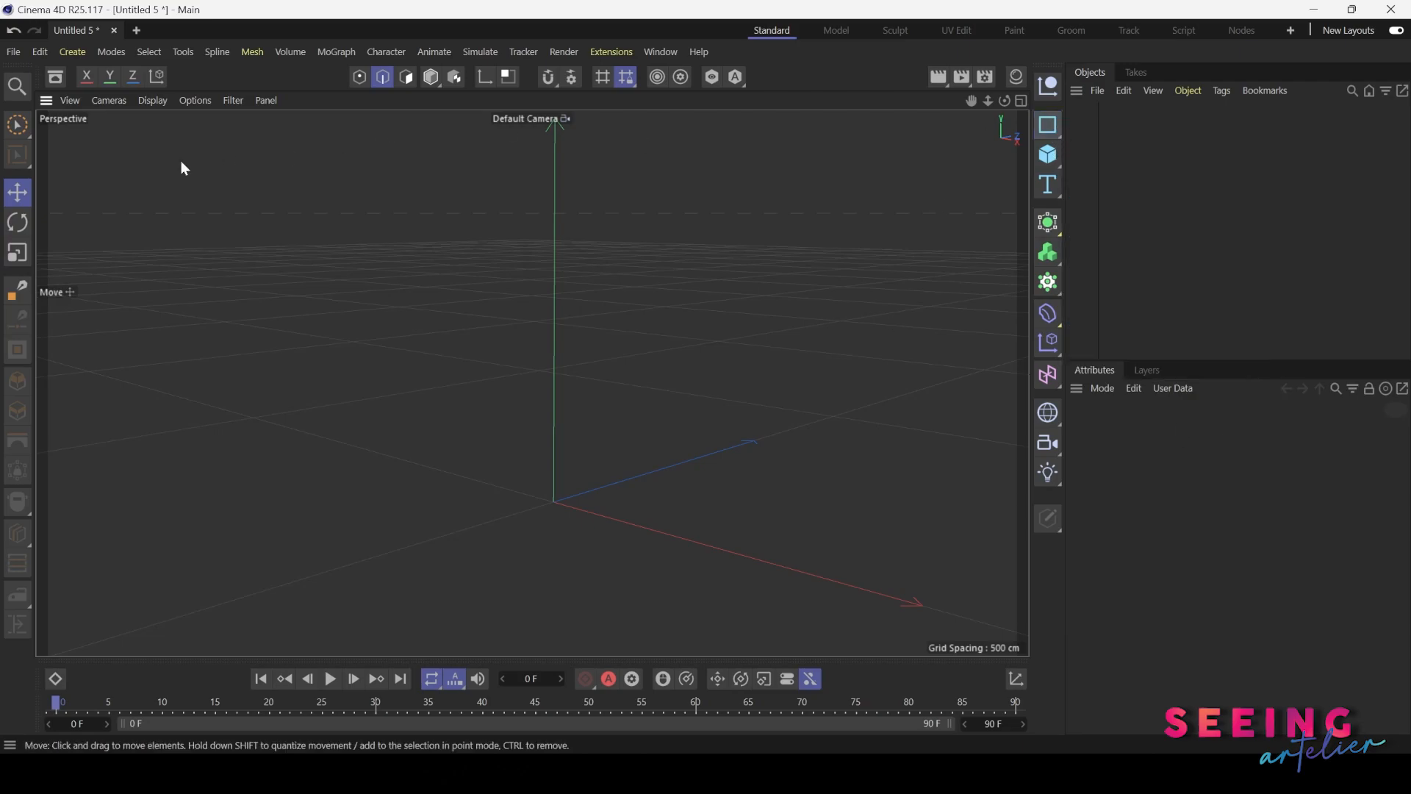
left_click(17, 290)
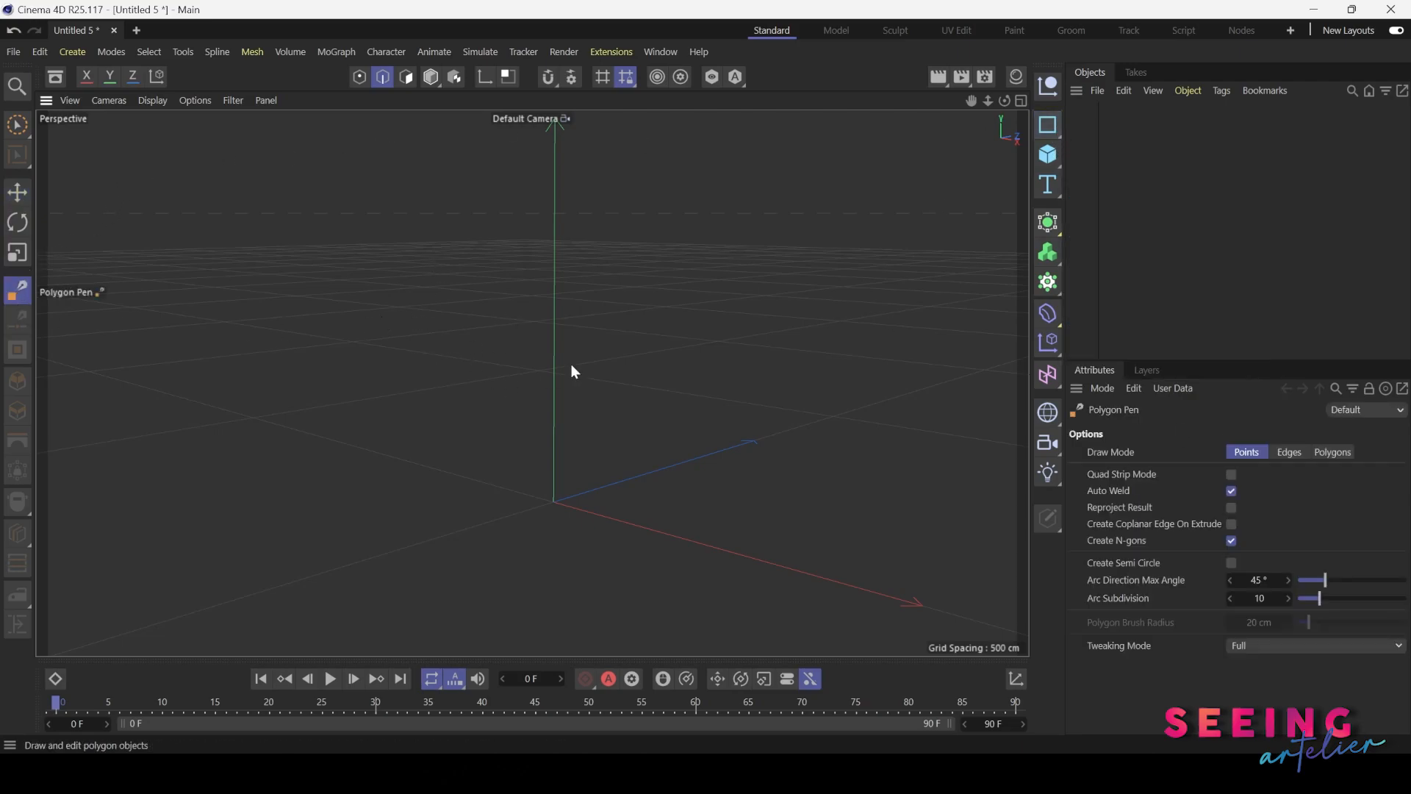
Add an n-Side spline to the scene
left_click(1053, 132)
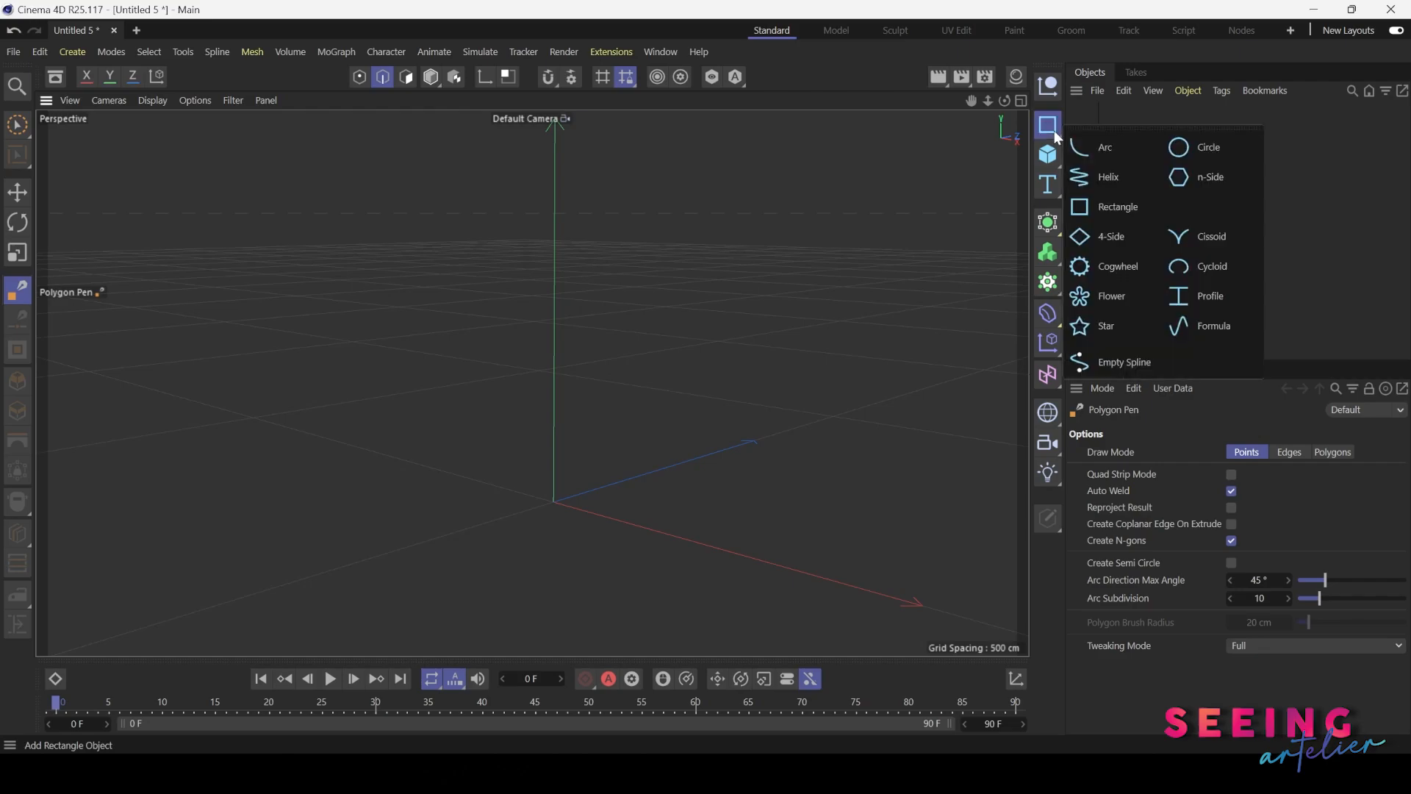
left_click(1201, 177)
key("h")
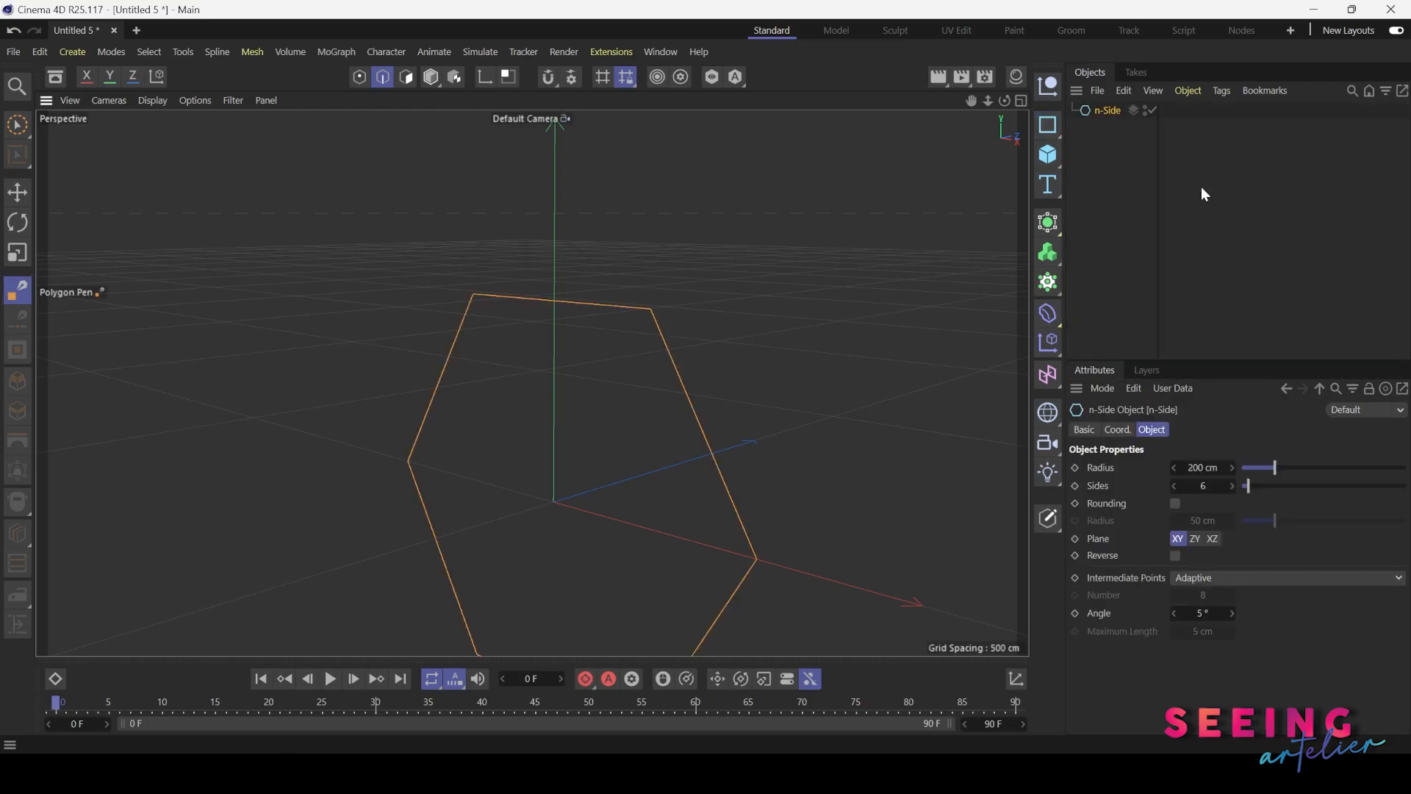
scroll(687, 368, "up", 1)
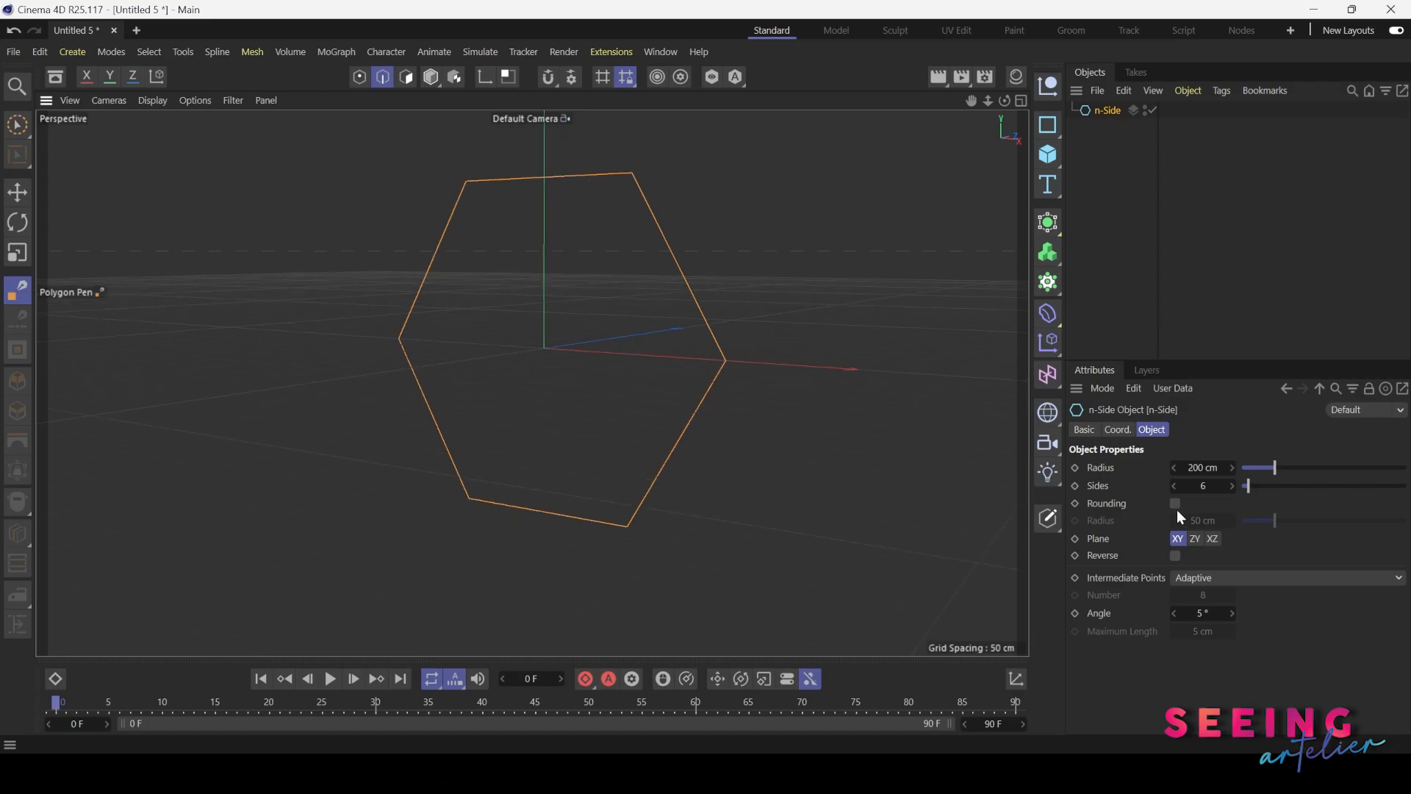
Set the n-Side spline's radius to 216 cm and its number of sides to 3
mouse_move(1201, 471)
left_mouse_down()
mouse_move(1229, 471)
mouse_move(1199, 485)
mouse_move(1236, 486)
mouse_move(1202, 486)
left_mouse_up()
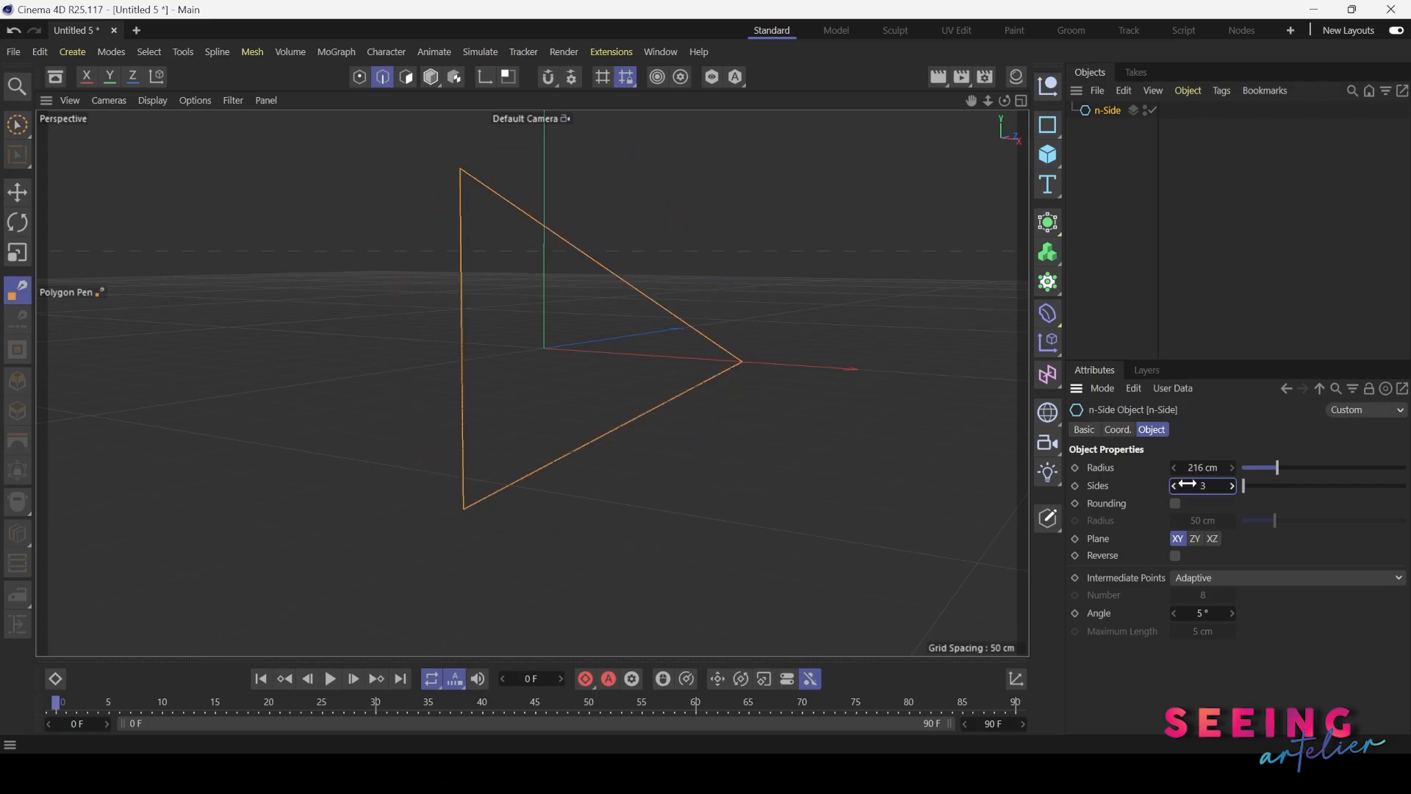
left_click_drag(589, 427, 562, 438, "alt")
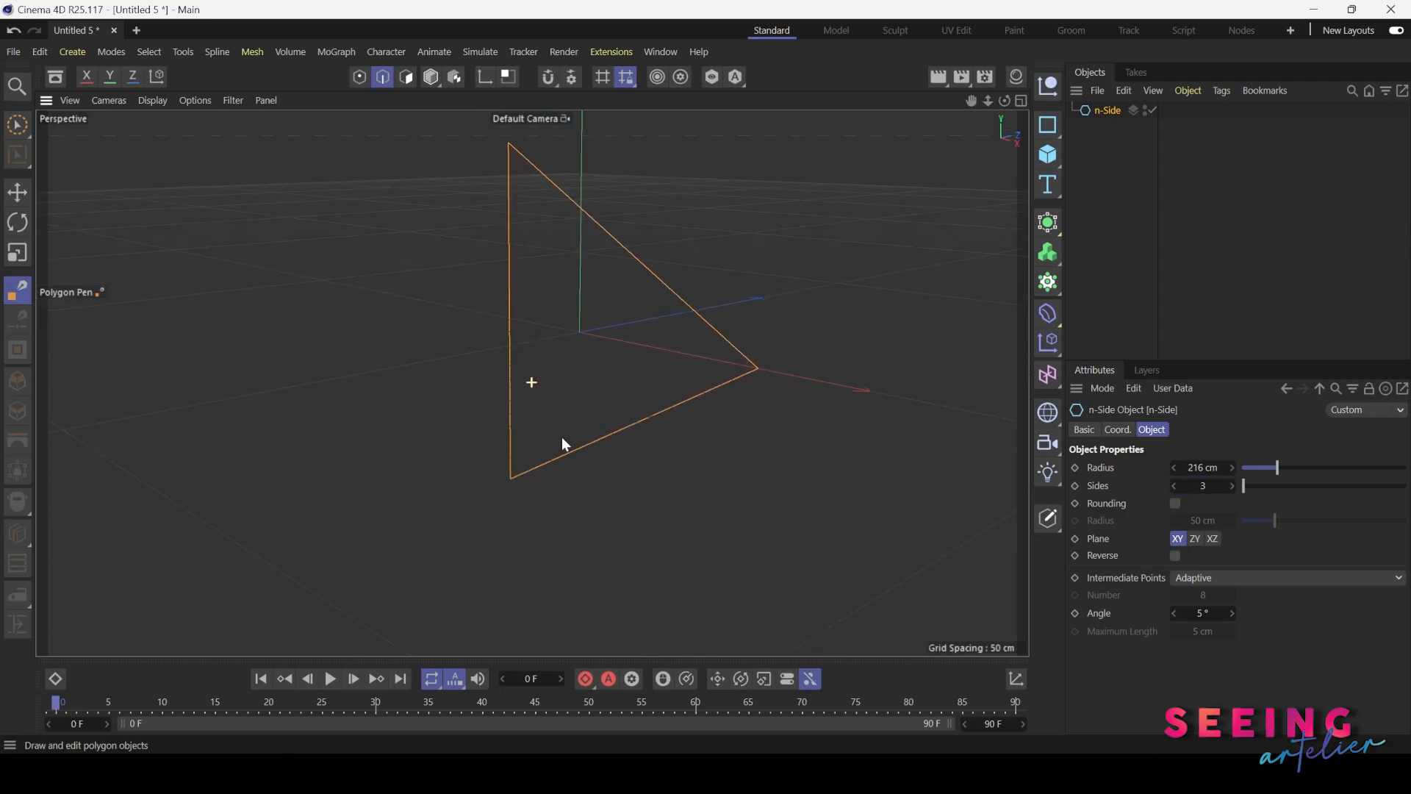
Enable rounding on the triangular spline and set the rounding radius to 21 cm
left_click(1175, 504)
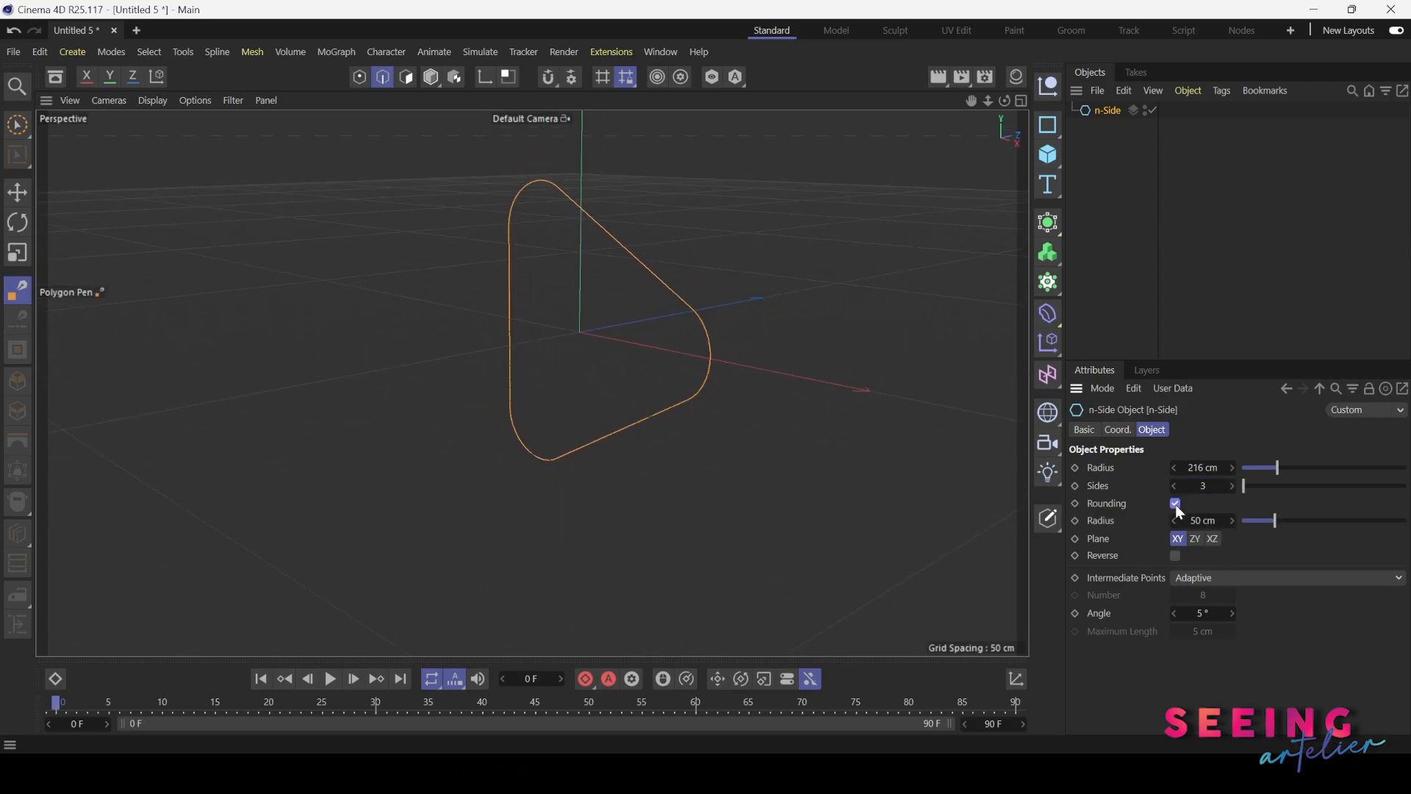
left_click_drag(457, 313, 554, 238, "alt")
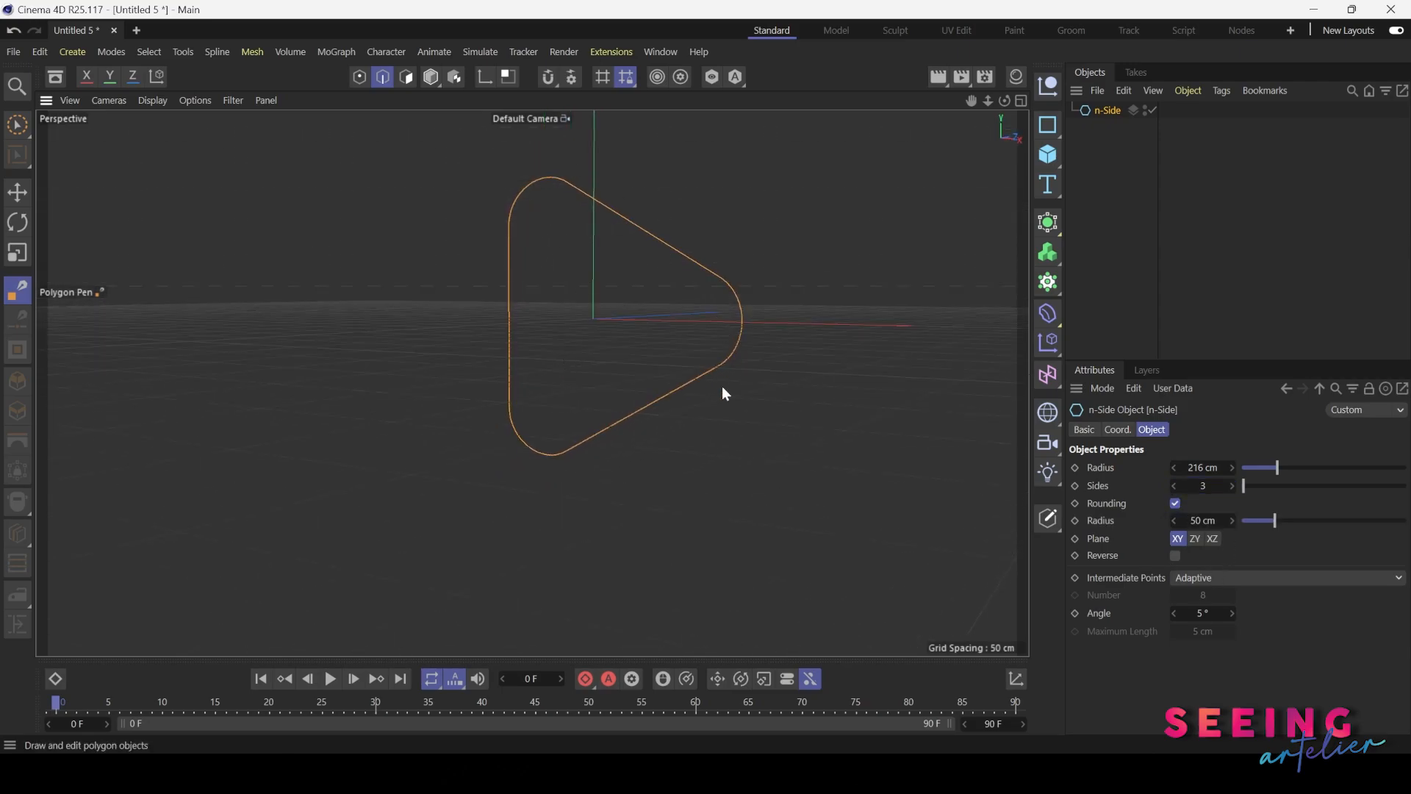
left_click_drag(1206, 521, 1171, 520)
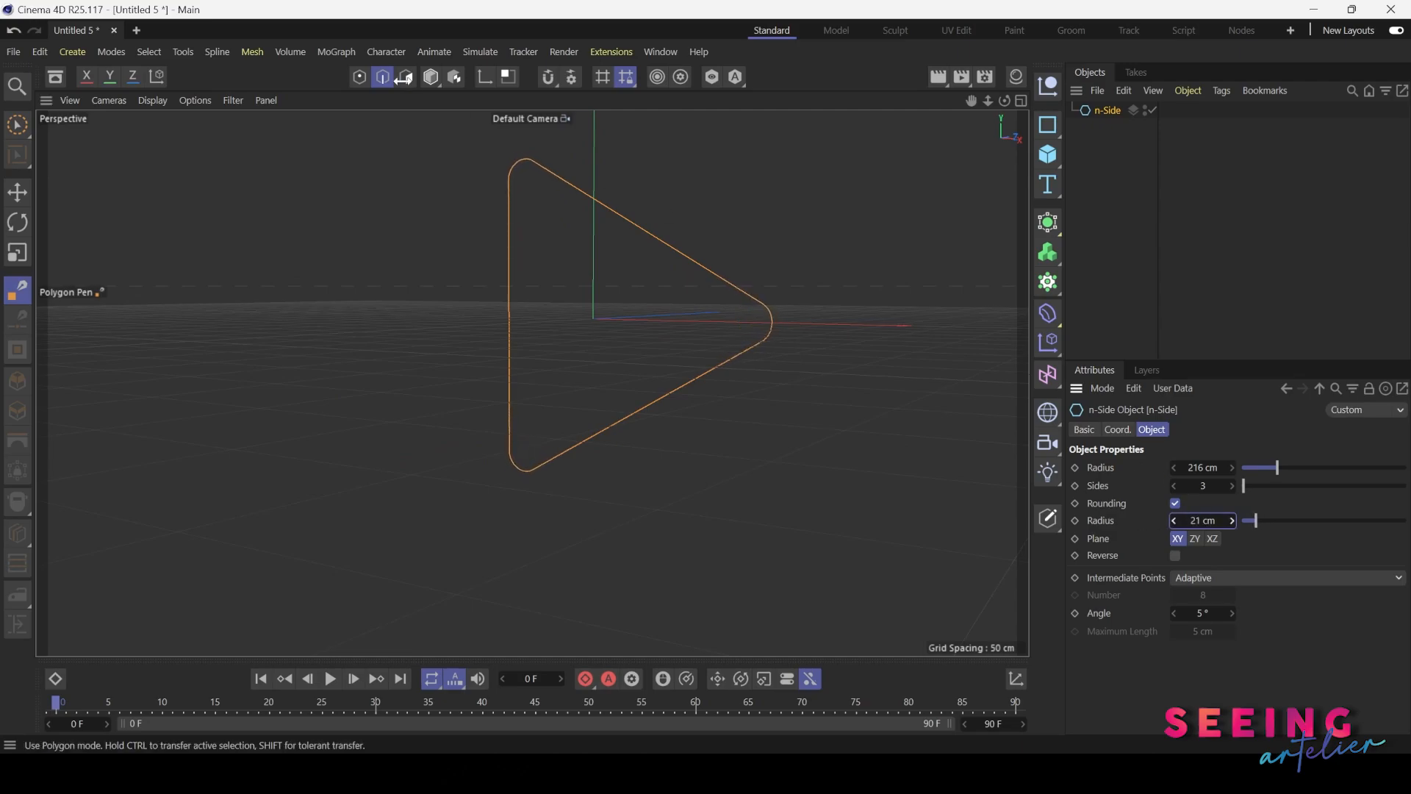
left_click_drag(586, 232, 601, 279, "alt")
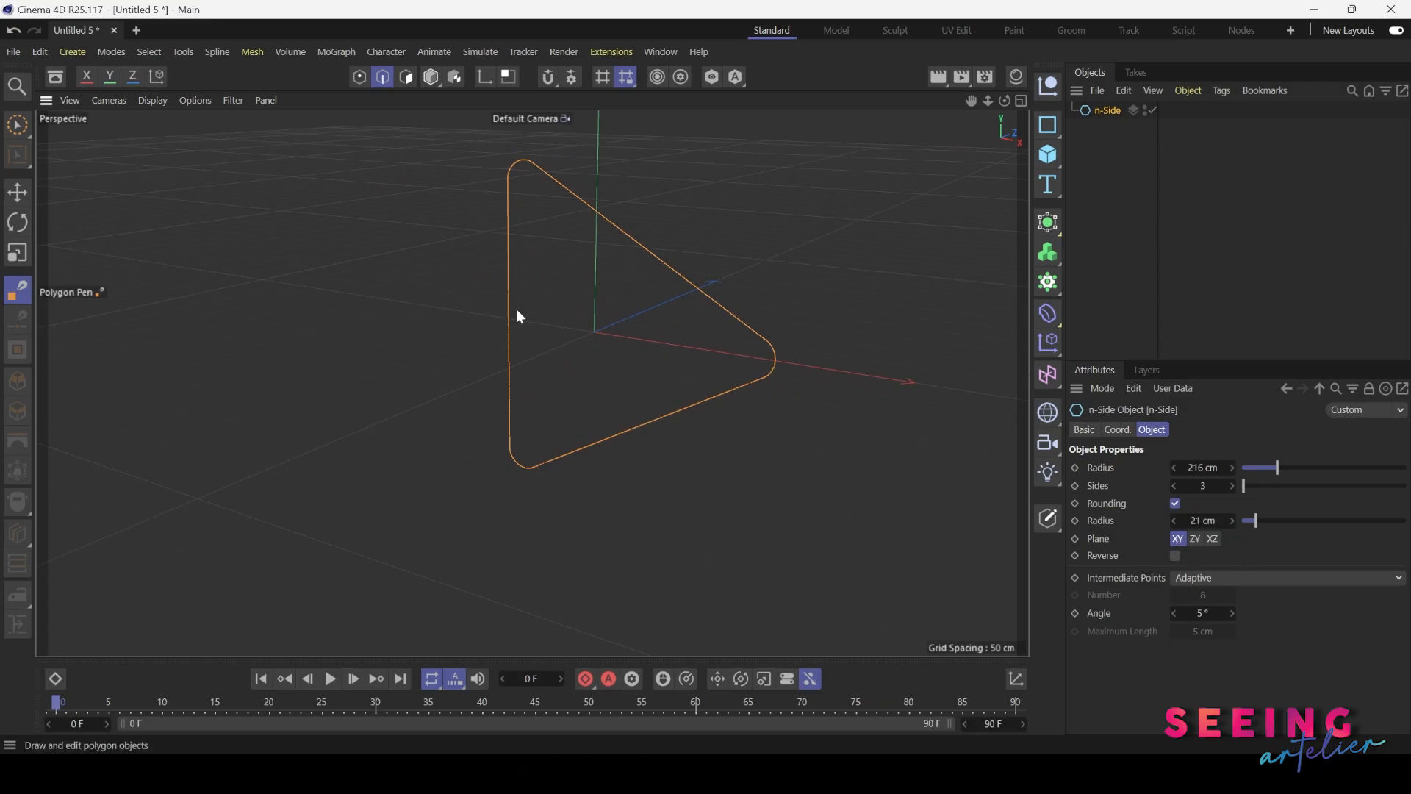
Try the ZY and XZ planes for the triangular spline and return it to XY
left_click(1194, 538)
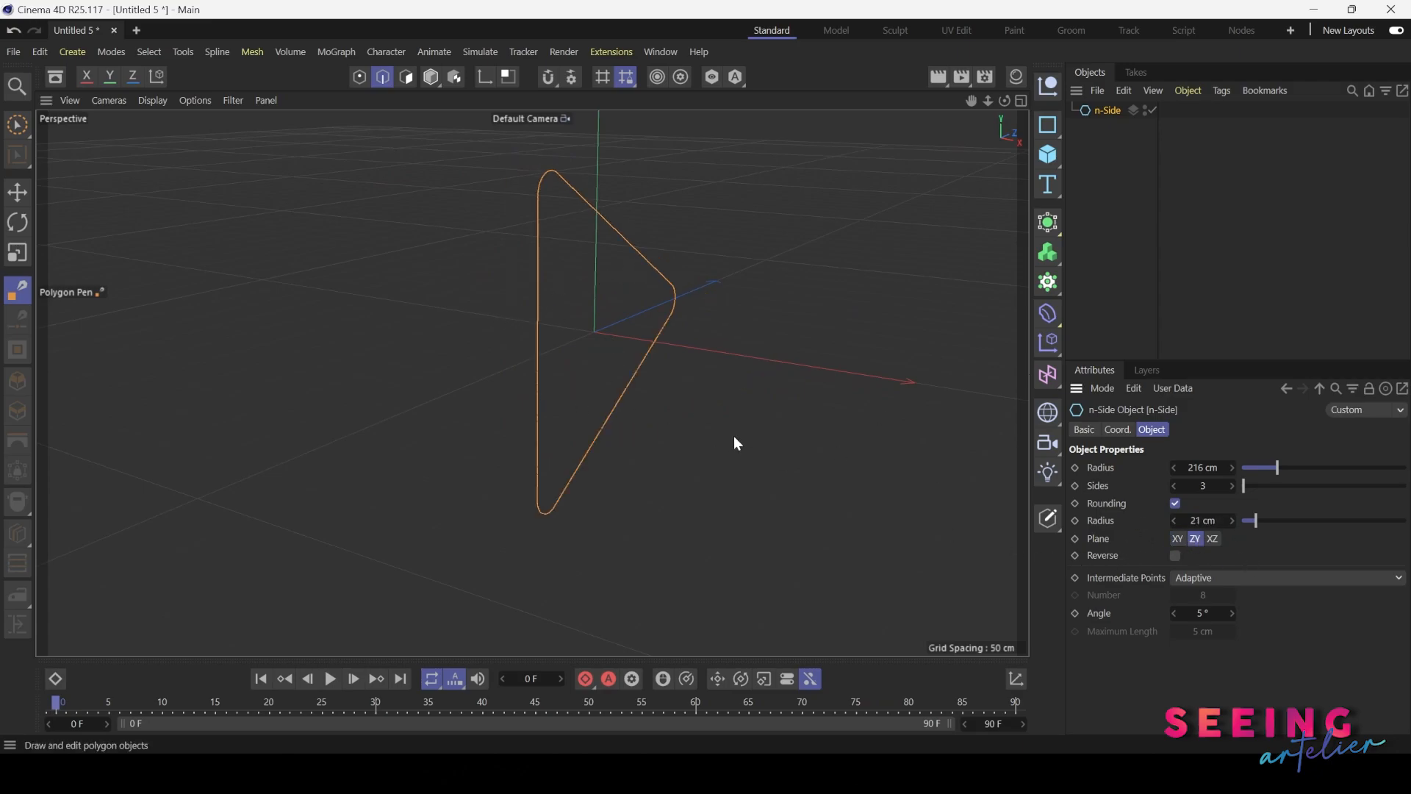
left_click(1213, 539)
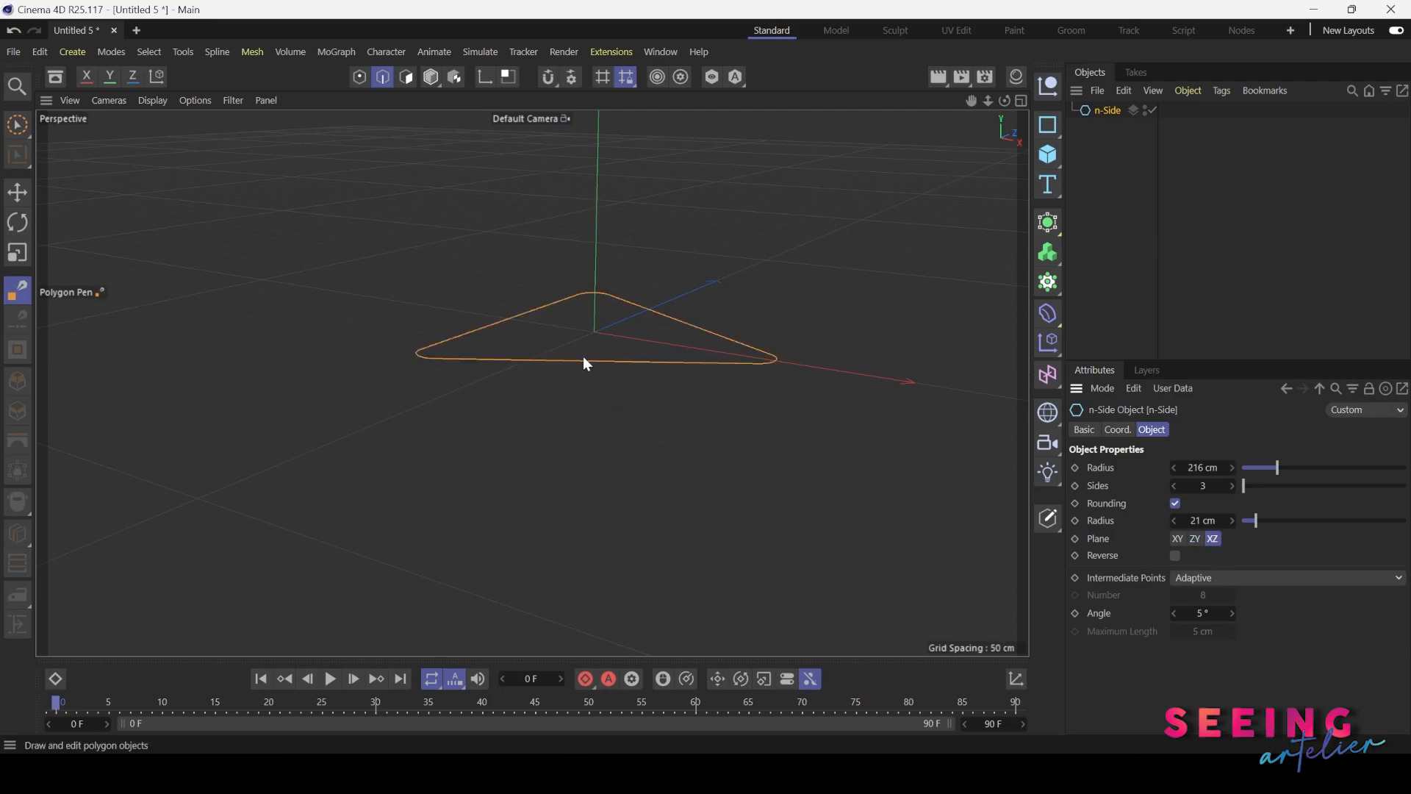
left_click(1177, 538)
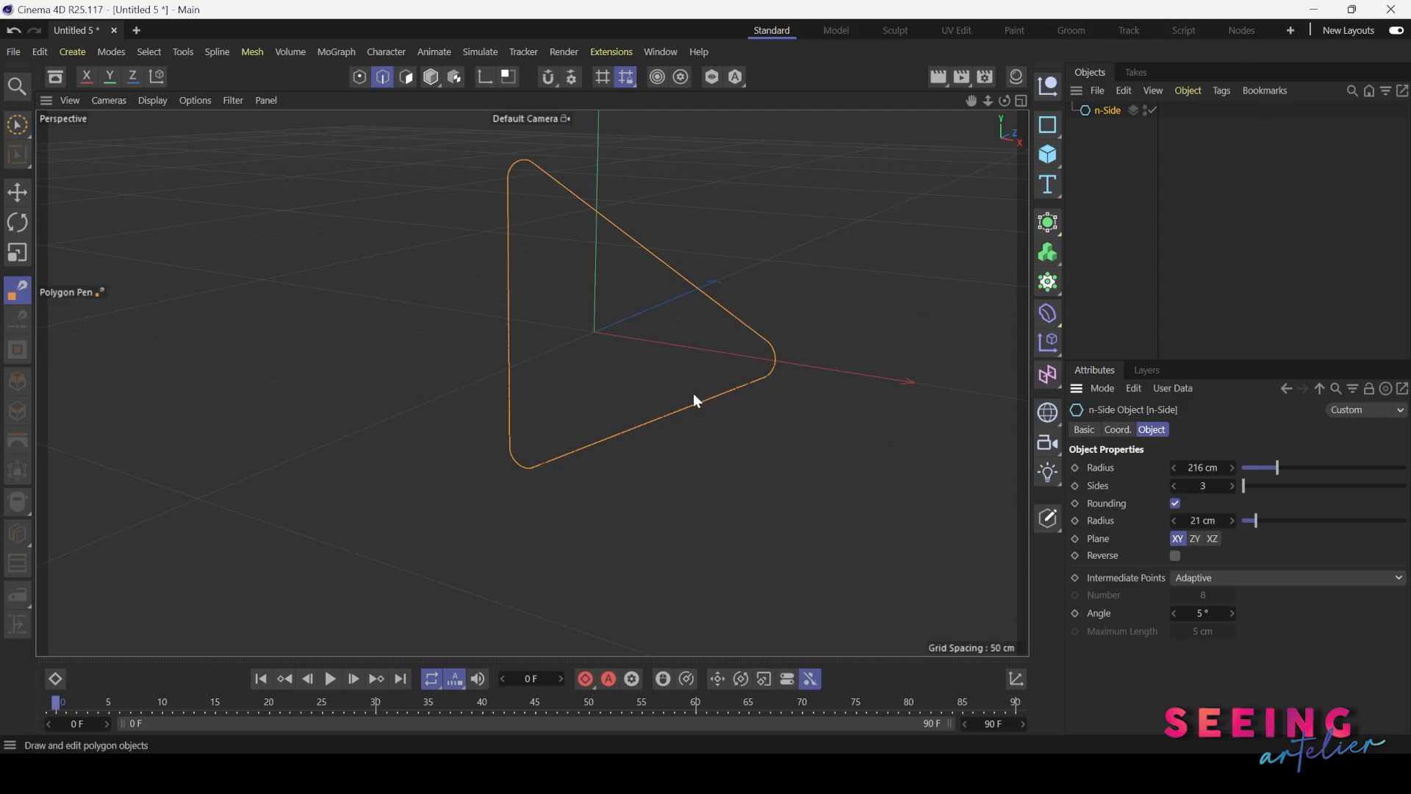
Add an Extrude generator and make the n-Side spline its child
left_click_drag(694, 394, 525, 359, "alt")
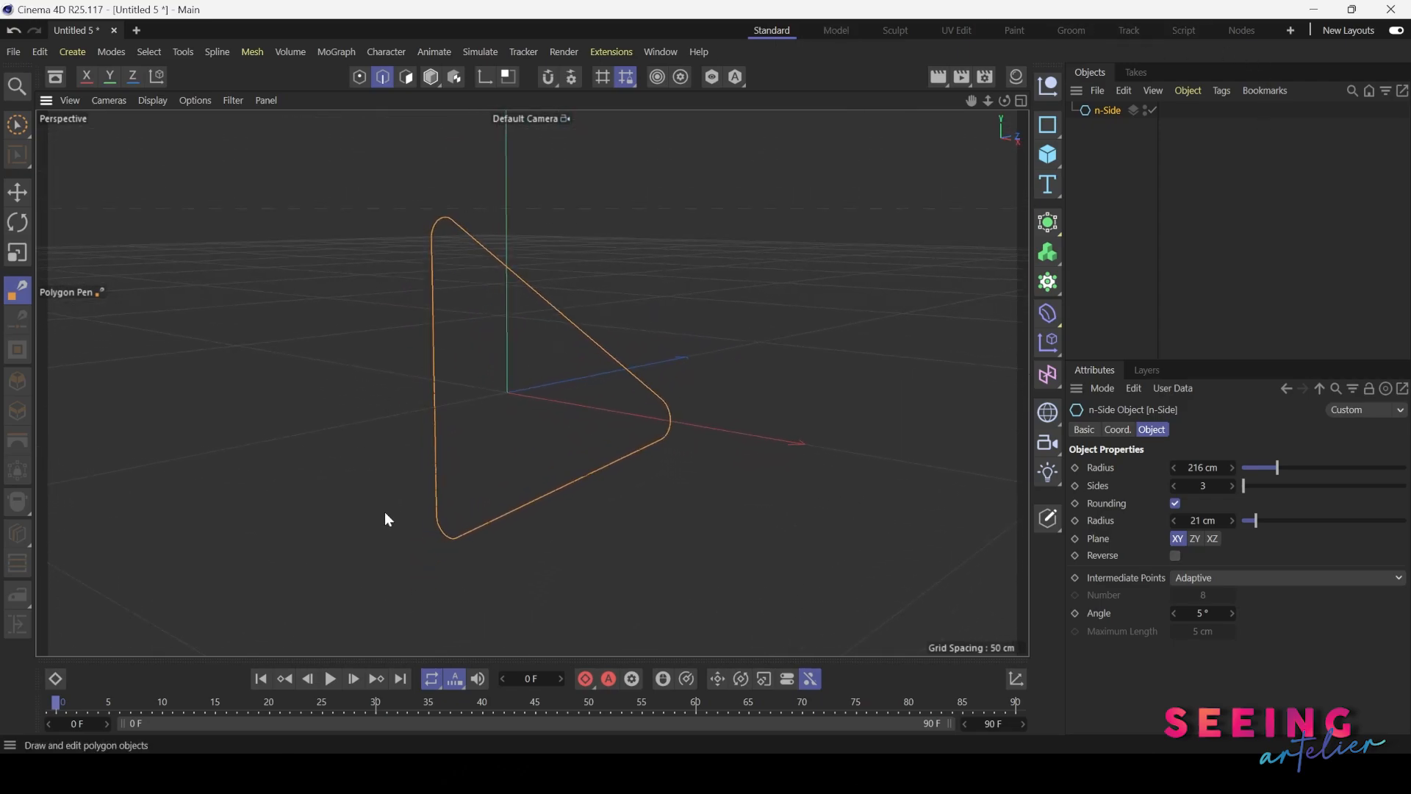
left_click(1059, 222)
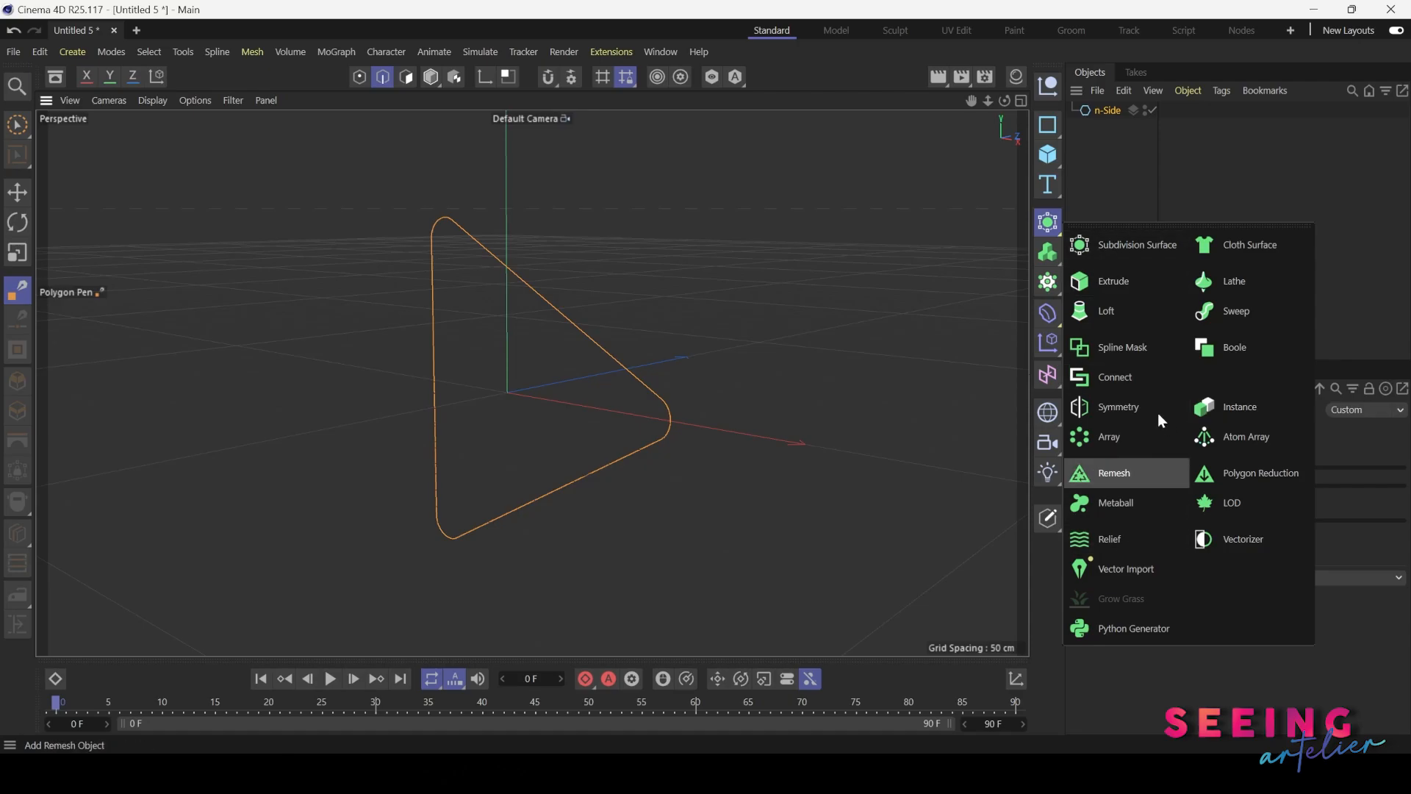
left_click(1118, 288)
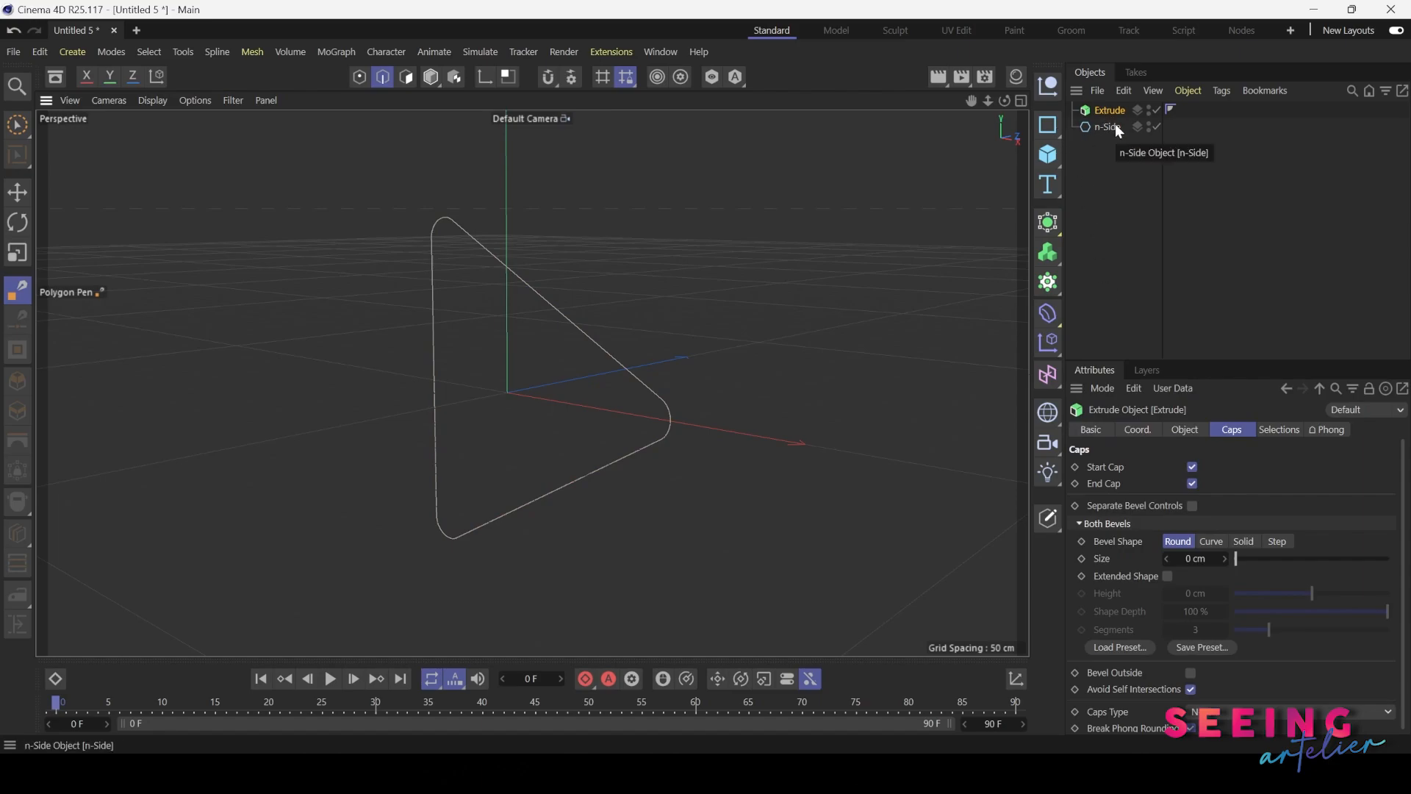
left_click_drag(1114, 126, 1114, 109)
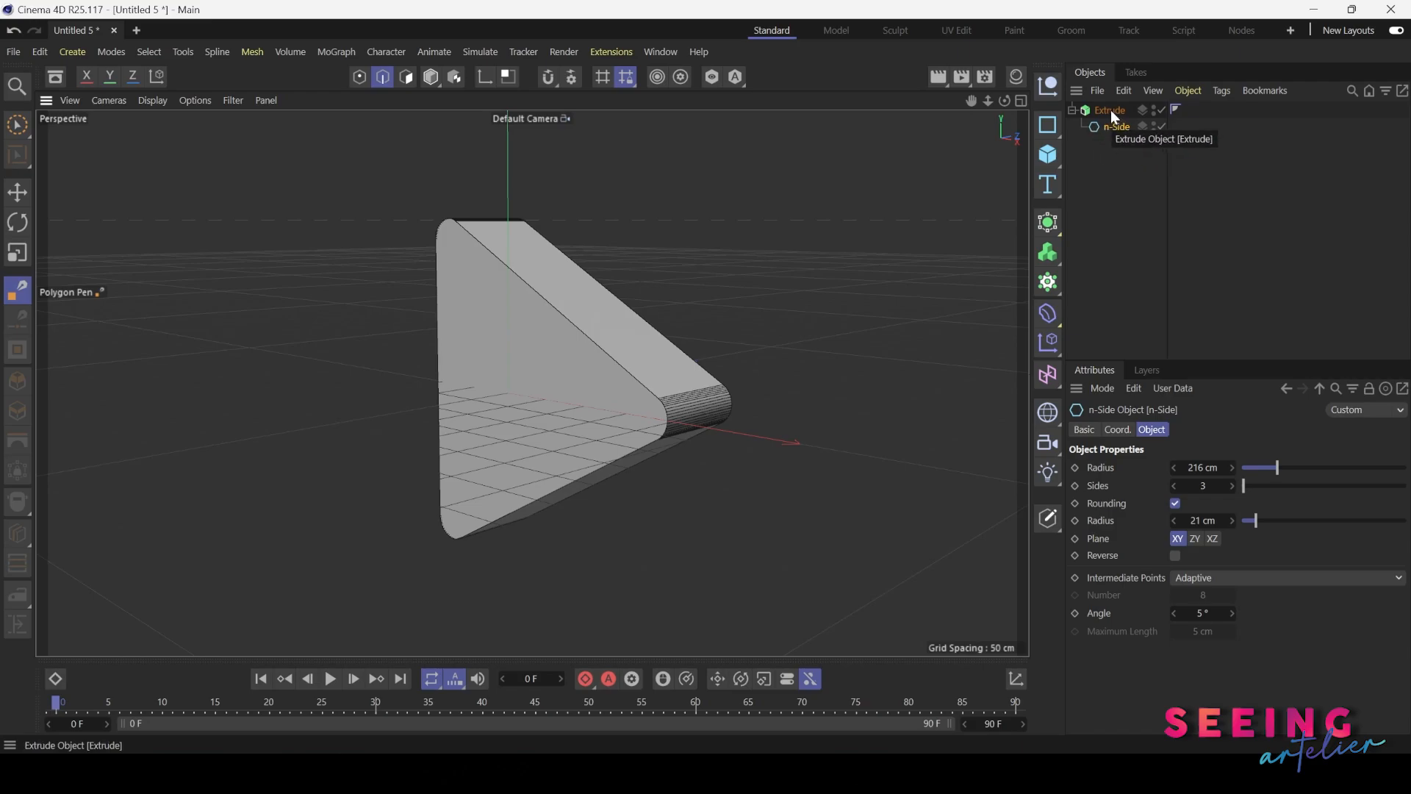
Set the Extrude object's offset to 469 cm
left_click(1110, 110)
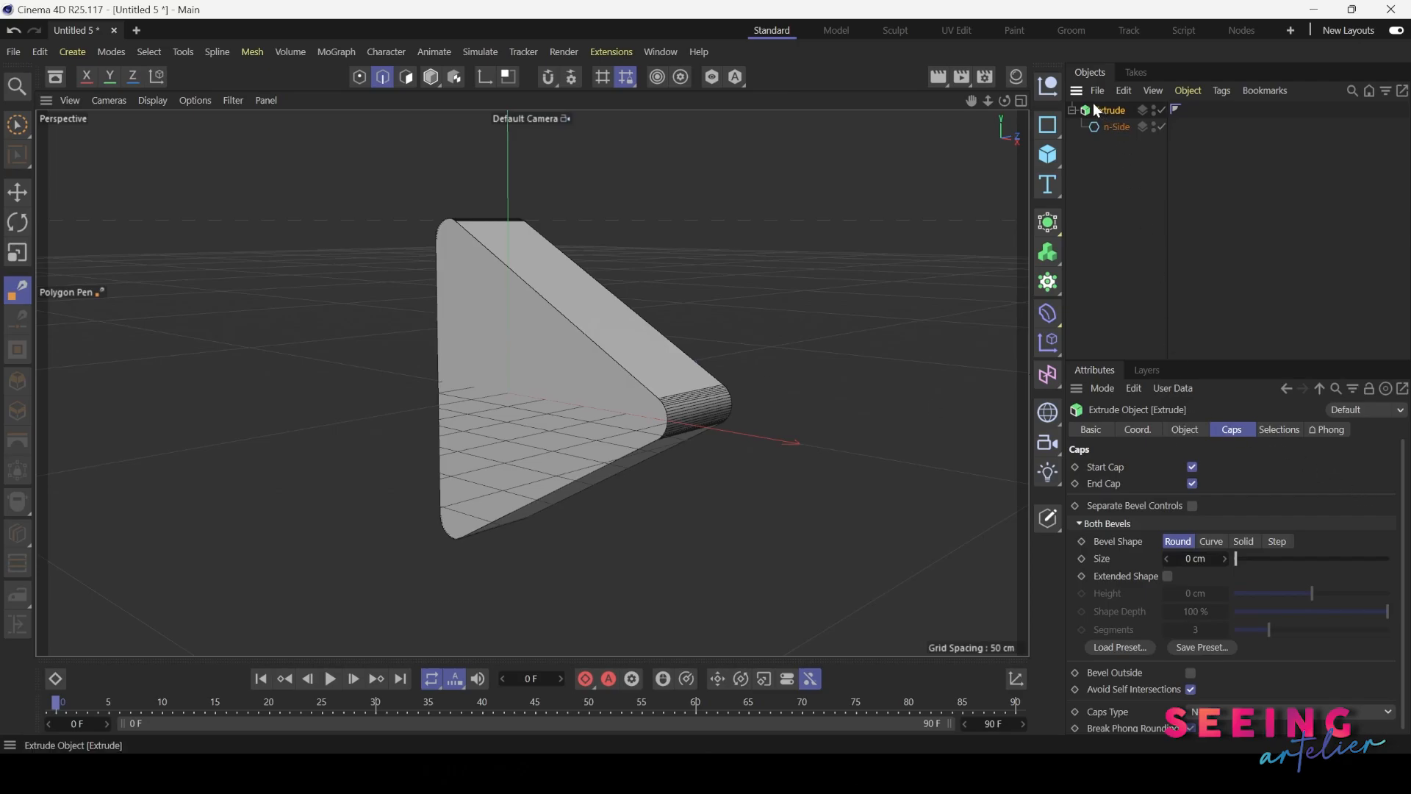
left_click(1185, 429)
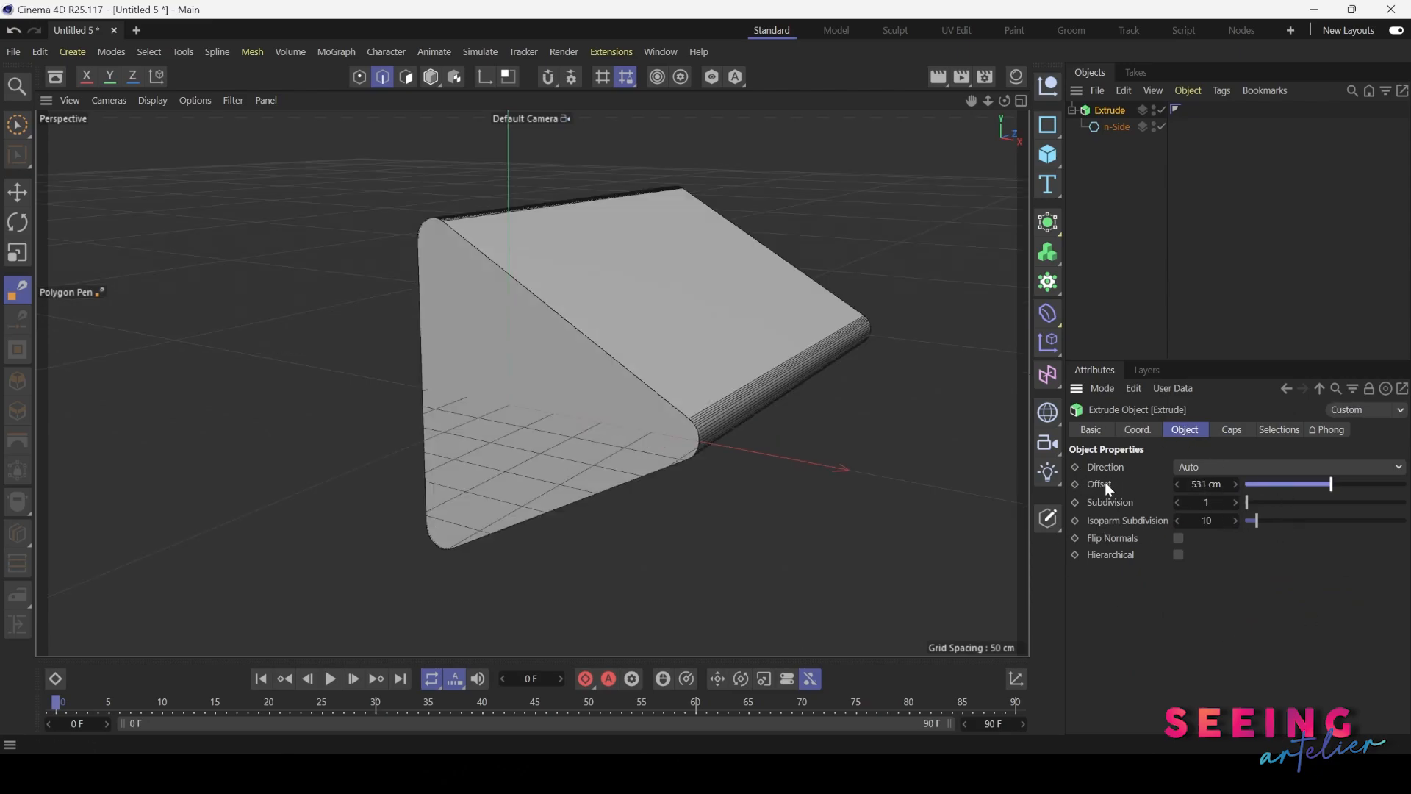
mouse_move(1332, 483)
left_mouse_down()
mouse_move(1275, 484)
mouse_move(1320, 484)
left_mouse_up()
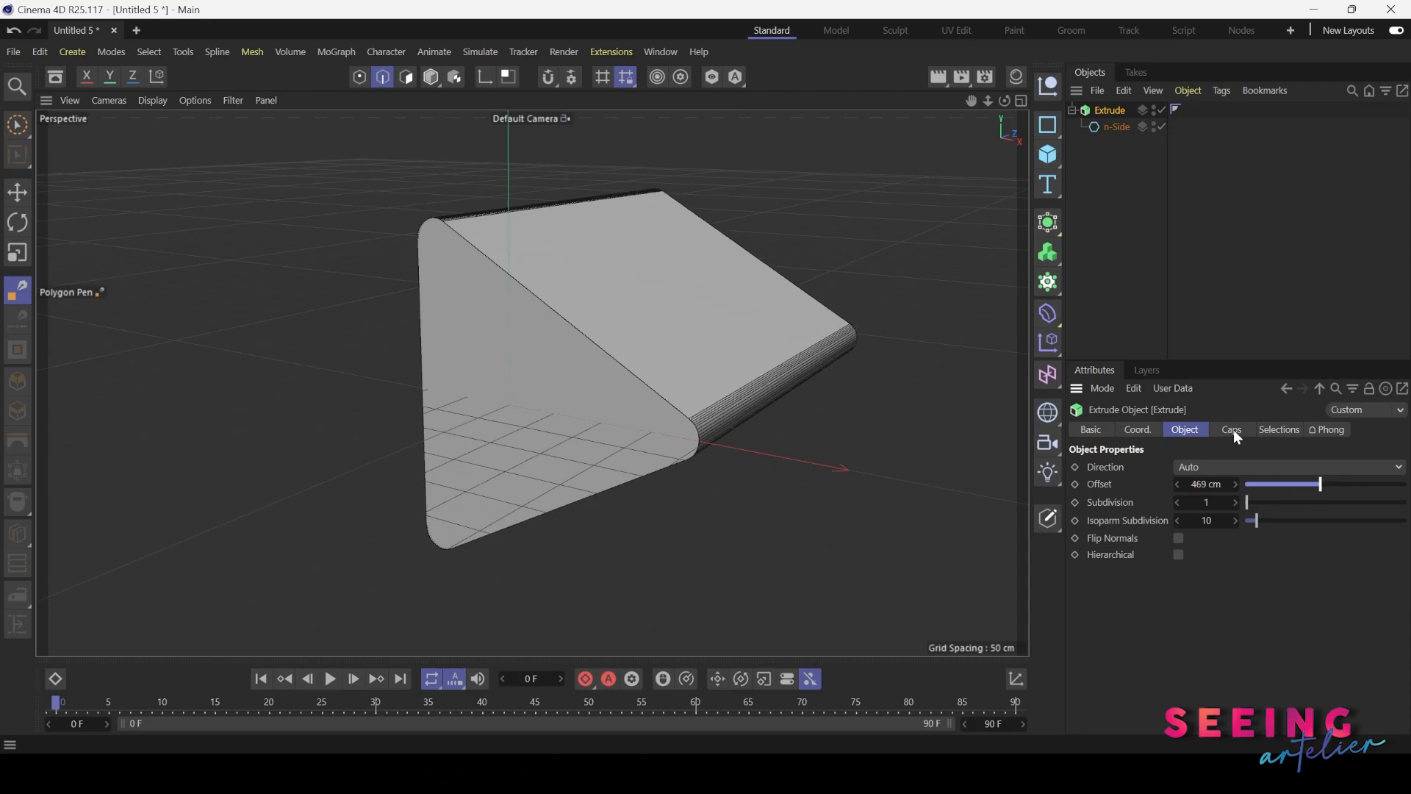
Disable the start and end caps of the extruded triangle and inspect it from several angles
left_click(1233, 429)
left_click_drag(567, 387, 616, 385, "alt")
left_click_drag(885, 340, 583, 339, "alt")
left_click_drag(337, 328, 661, 383, "alt")
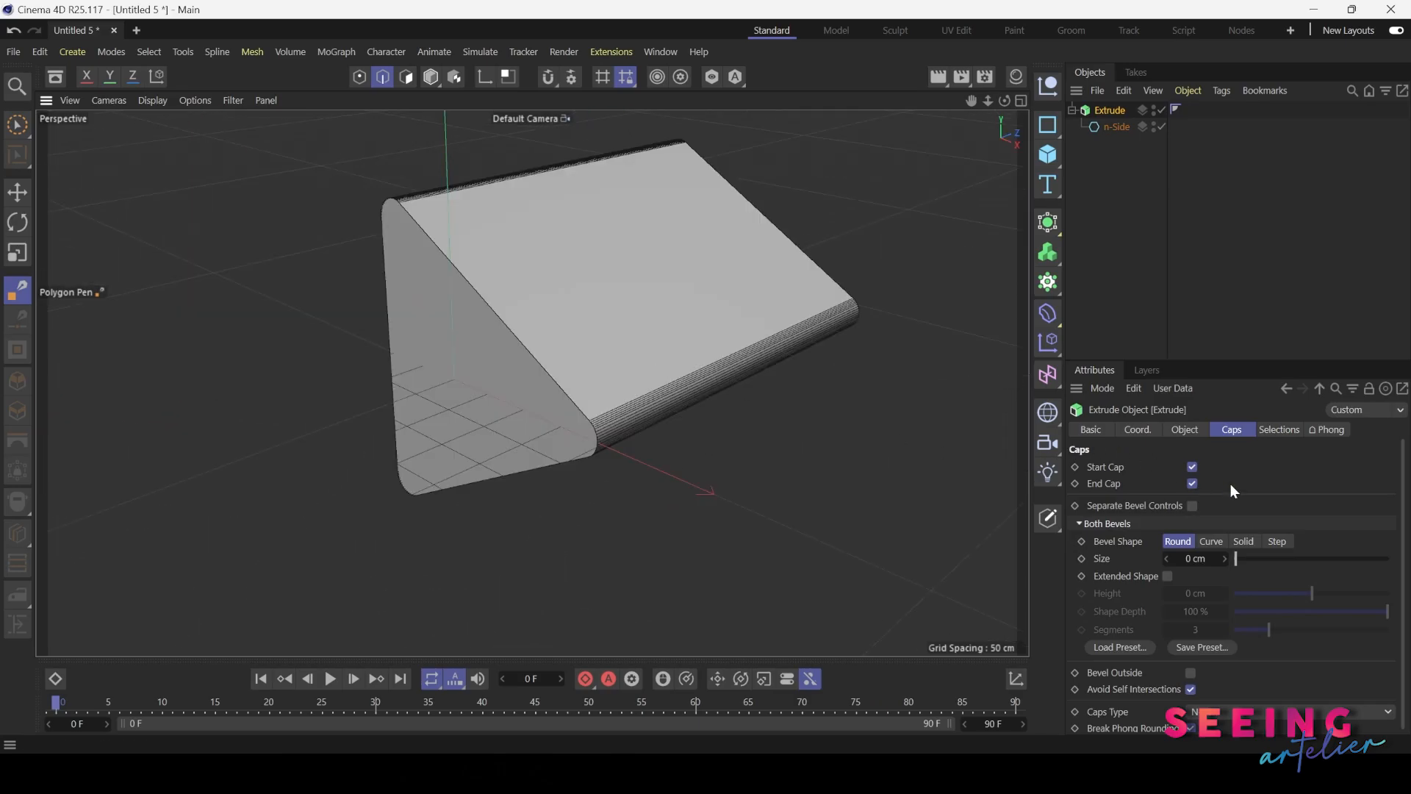
left_click(1192, 467)
left_click_drag(518, 422, 673, 269, "alt")
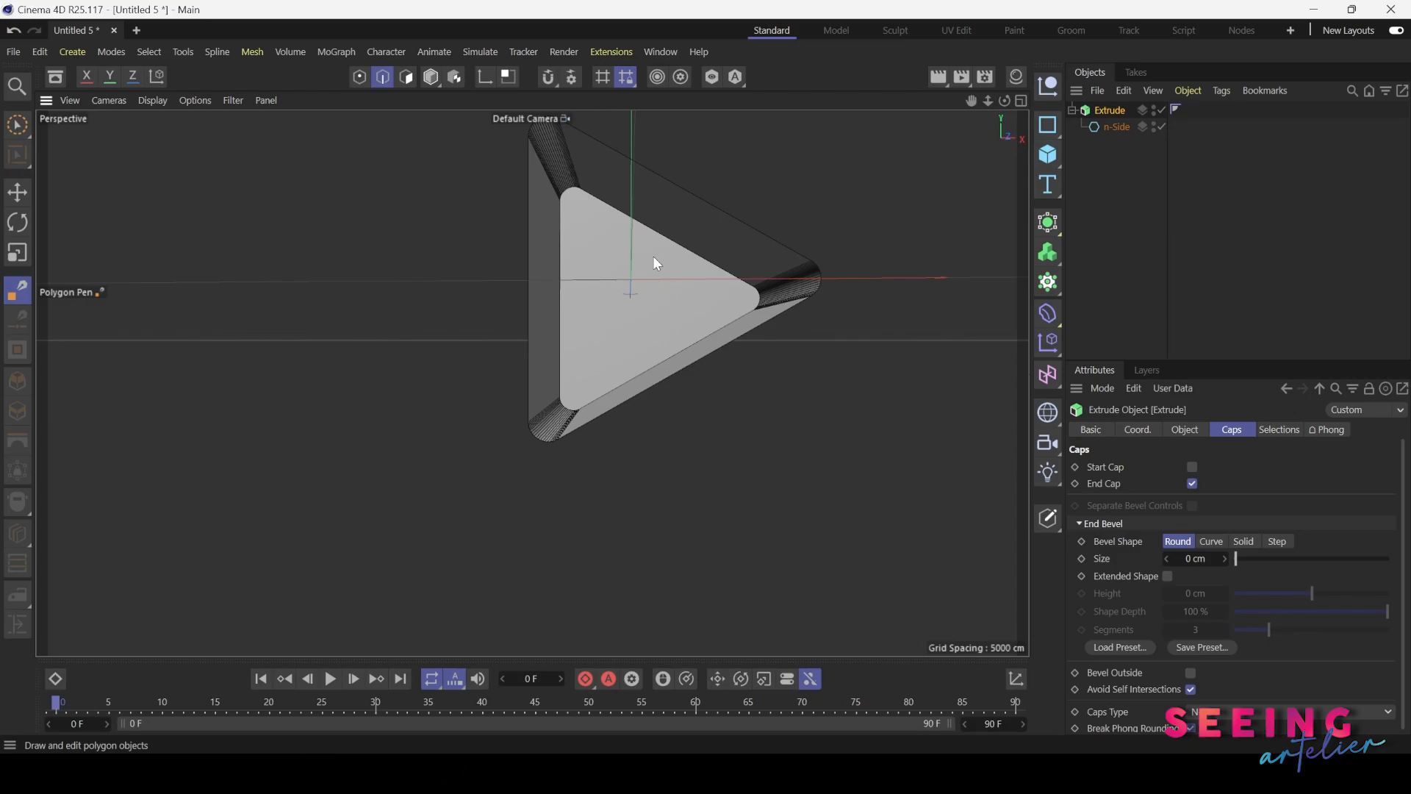
left_click(1192, 483)
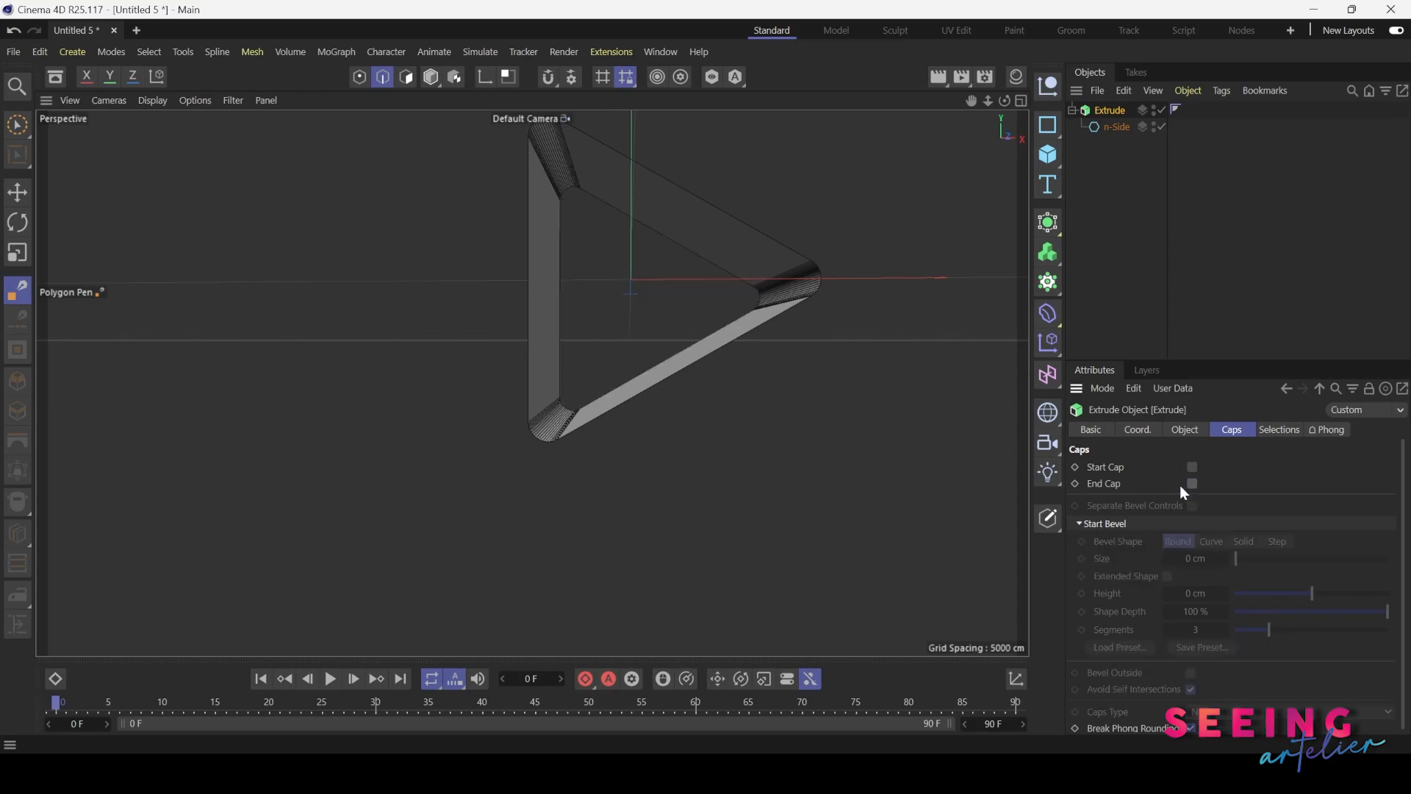
scroll(638, 347, "up", 6)
left_click_drag(705, 345, 723, 409, "alt")
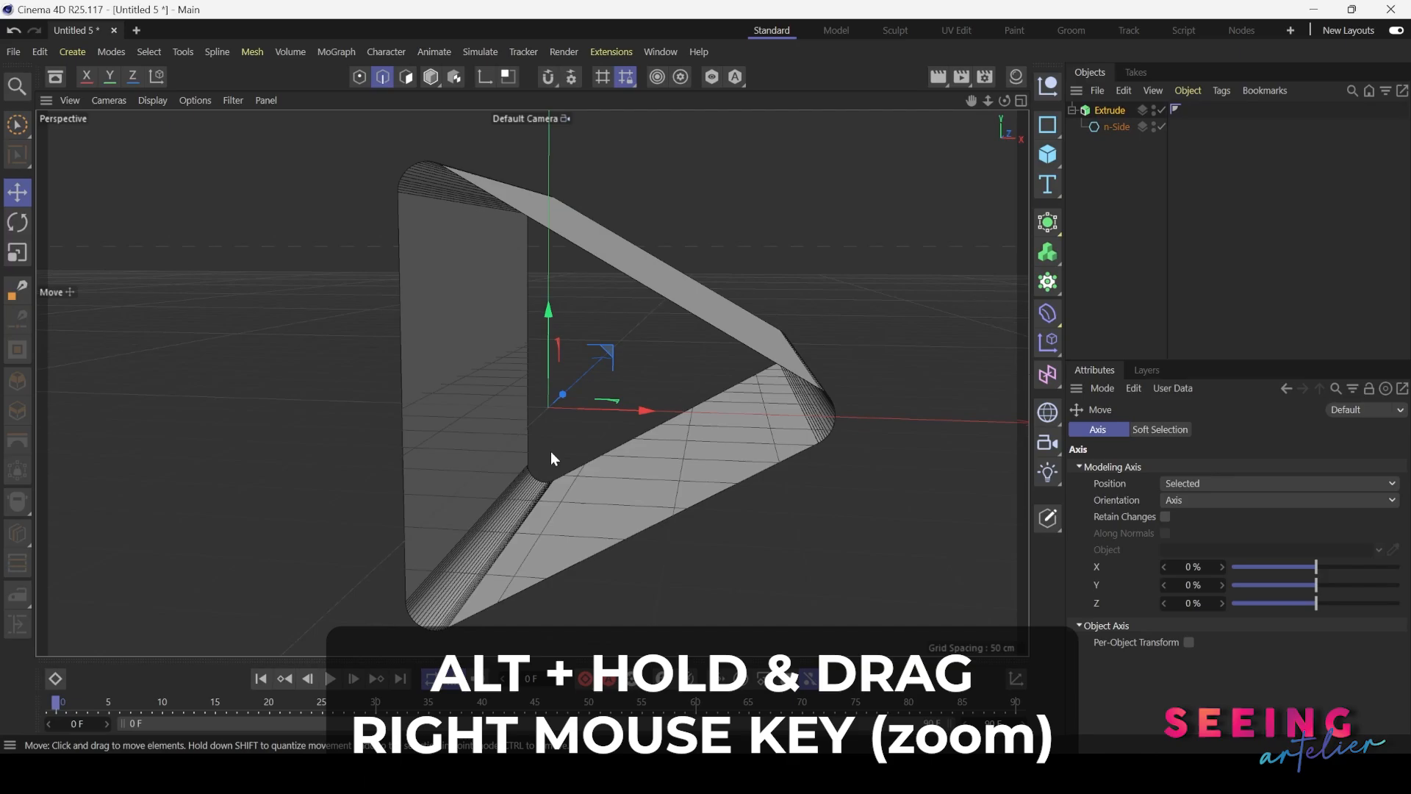
mouse_move(550, 451)
right_mouse_down("alt")
mouse_move(650, 452)
mouse_move(553, 452)
right_mouse_up("alt")
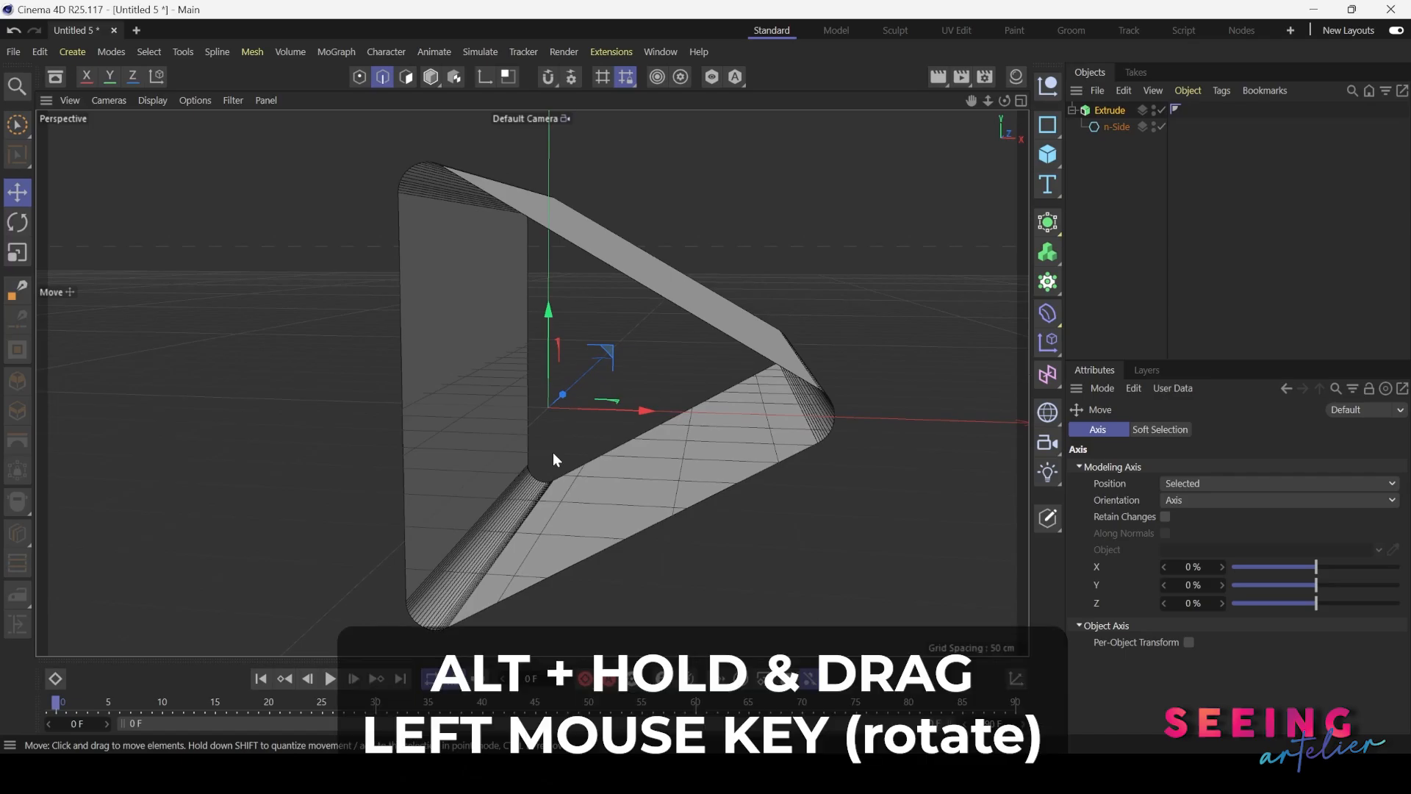
mouse_move(553, 459)
left_mouse_down("alt")
mouse_move(498, 449)
mouse_move(648, 448)
mouse_move(532, 453)
left_mouse_up("alt")
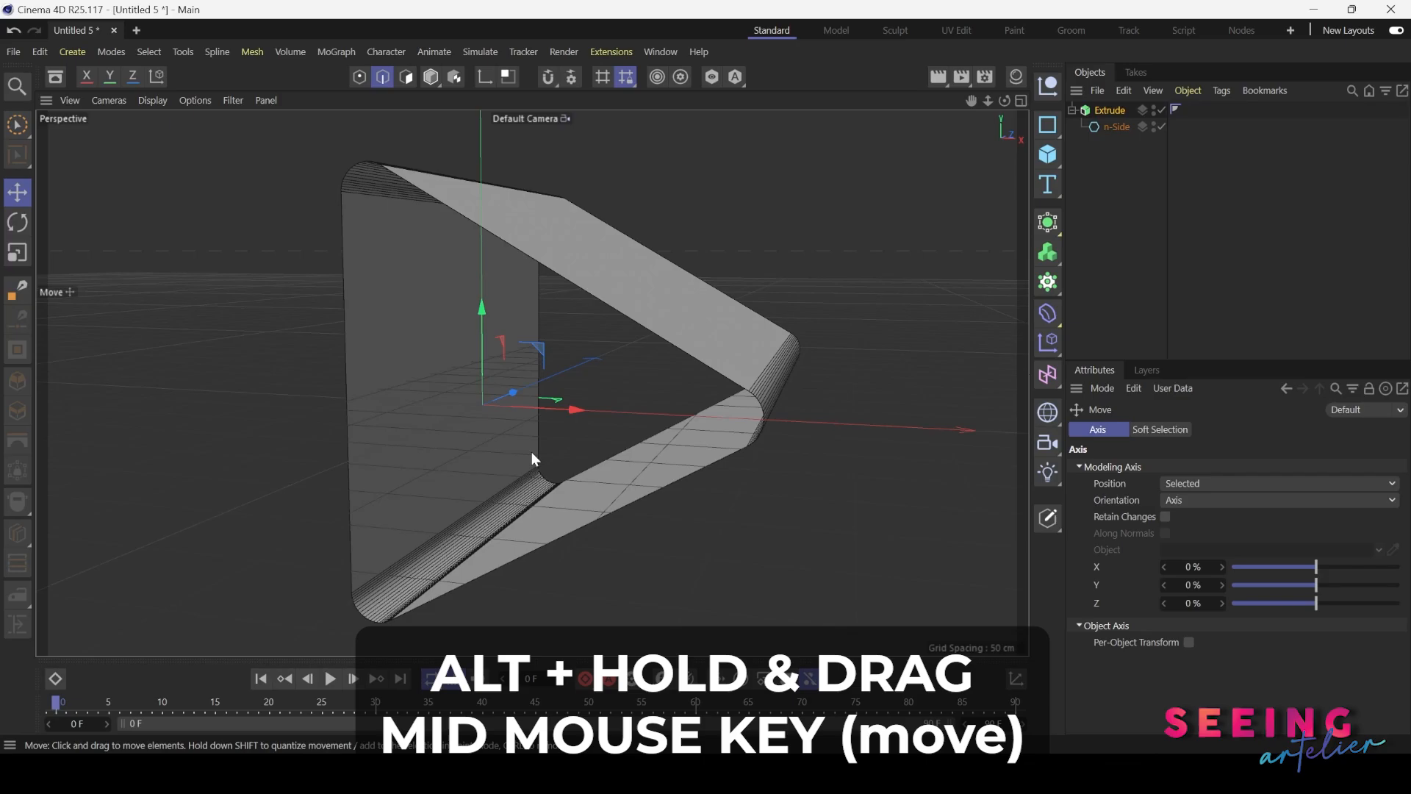
middle_click_drag(532, 452, 496, 453, "alt")
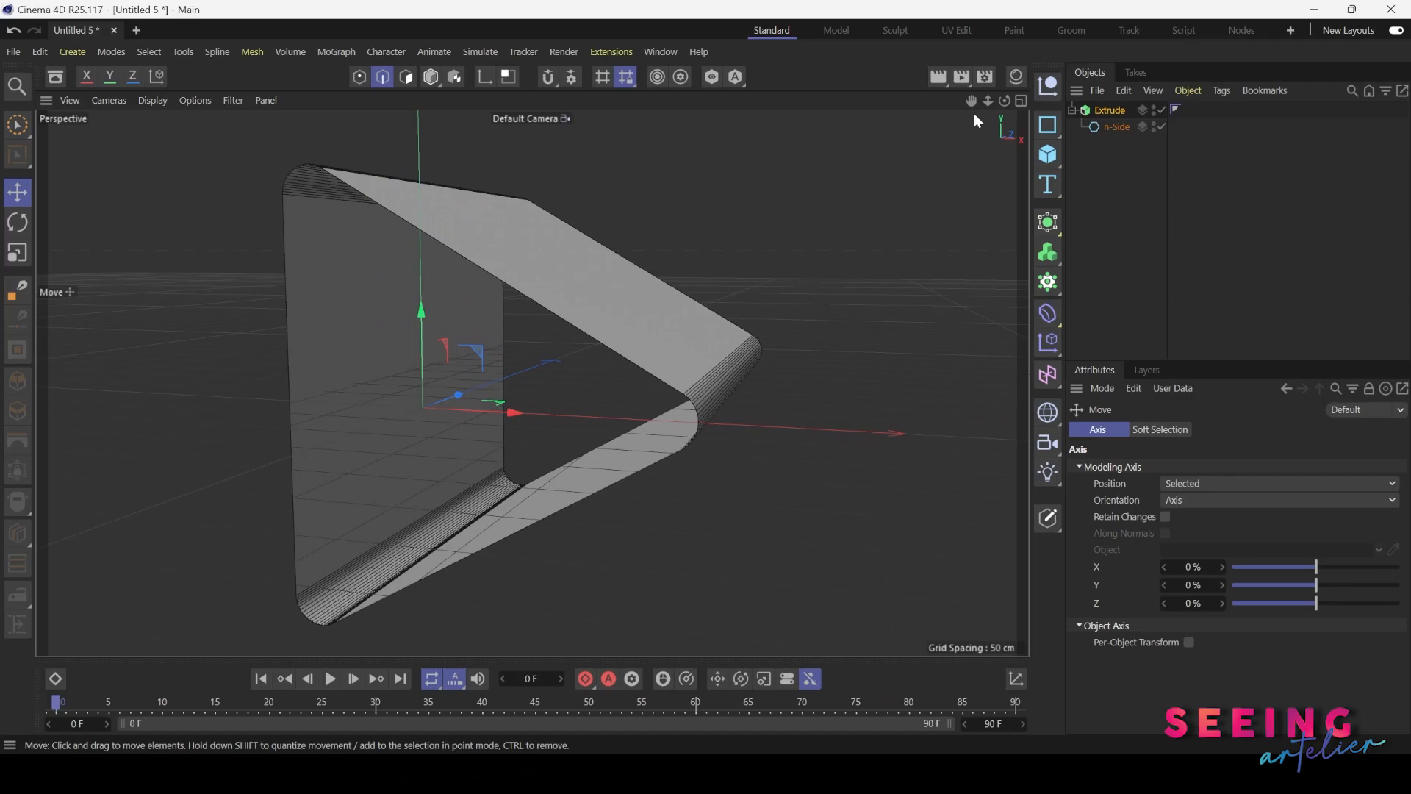
left_click_drag(971, 100, 533, 383)
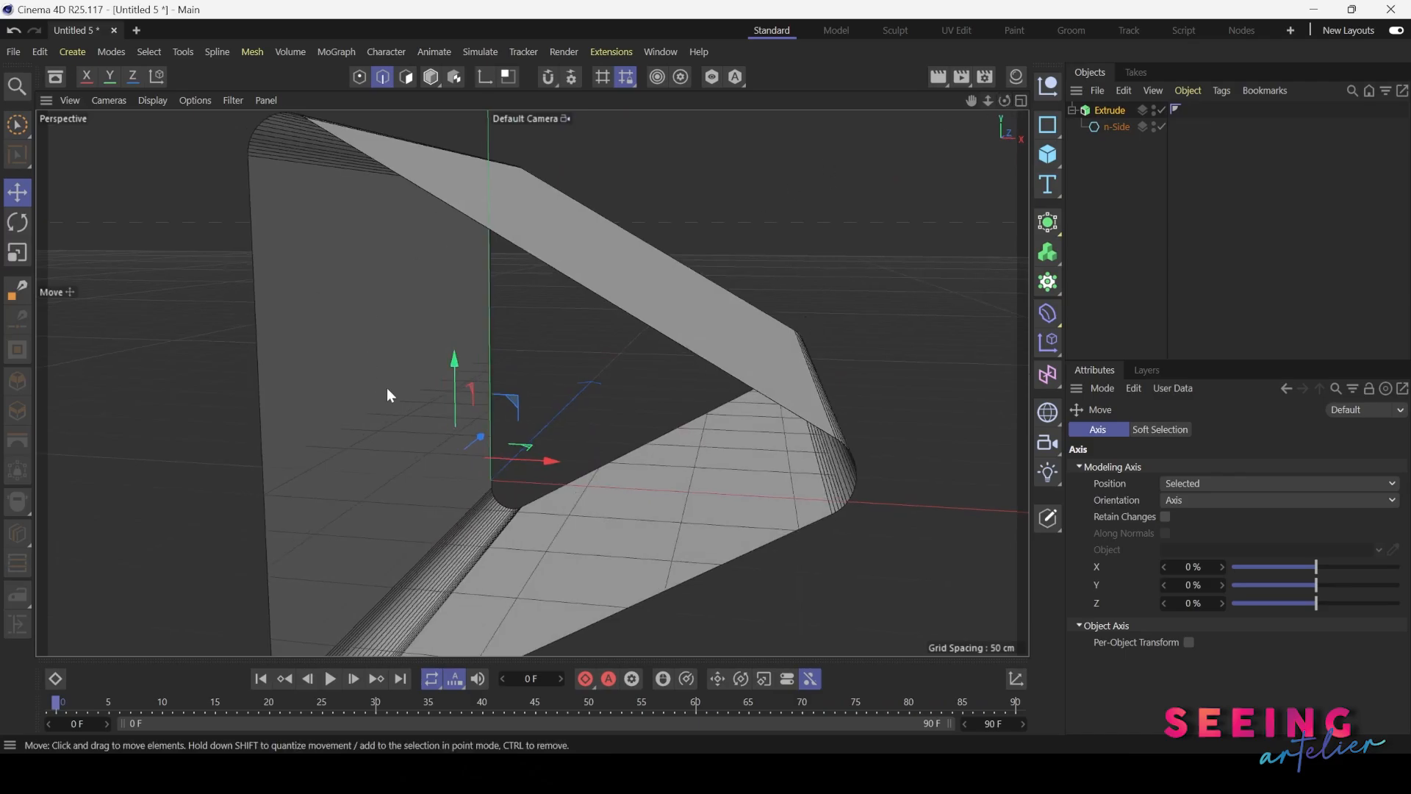
Re-enable the start and end caps of the Extrude object
left_click(1108, 110)
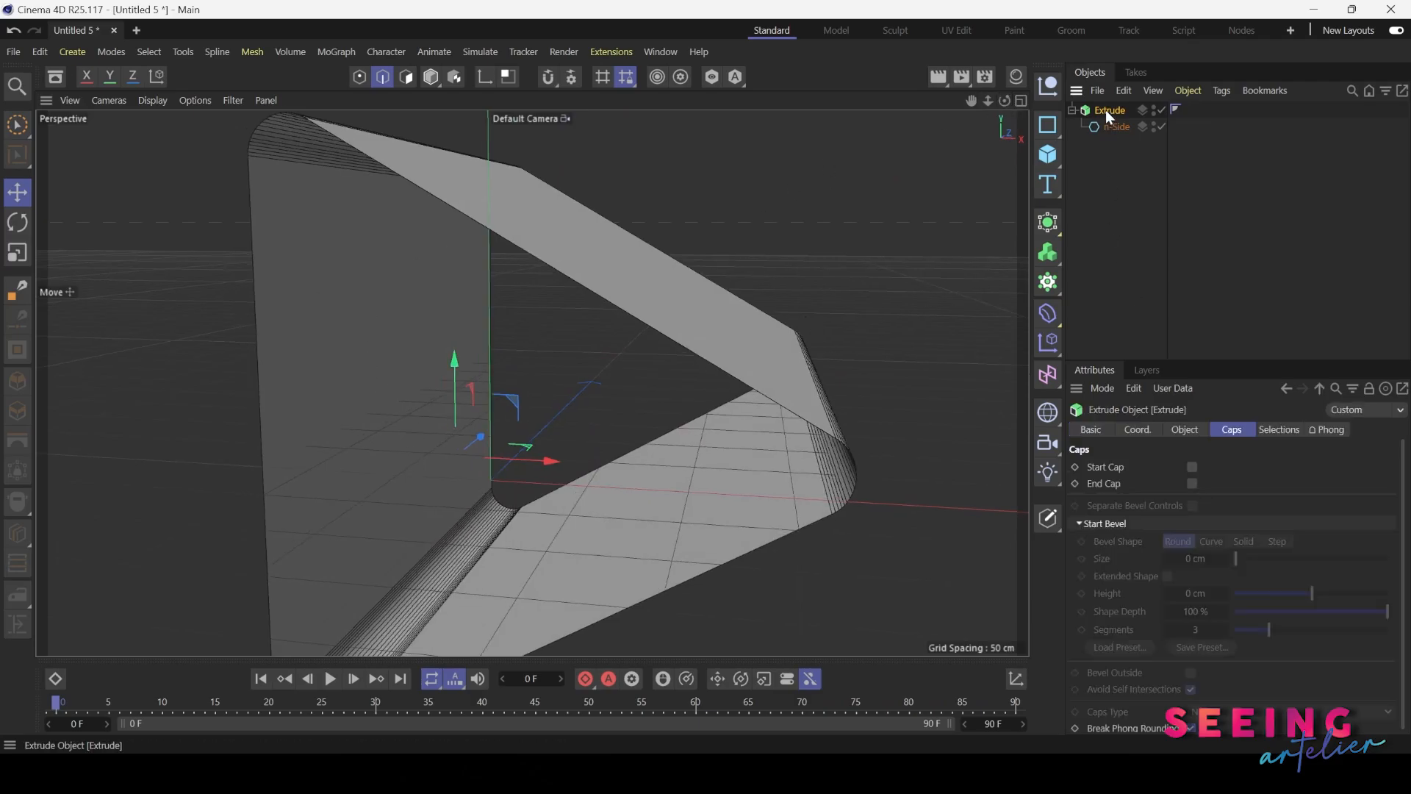
left_click(1192, 467)
left_click(1193, 483)
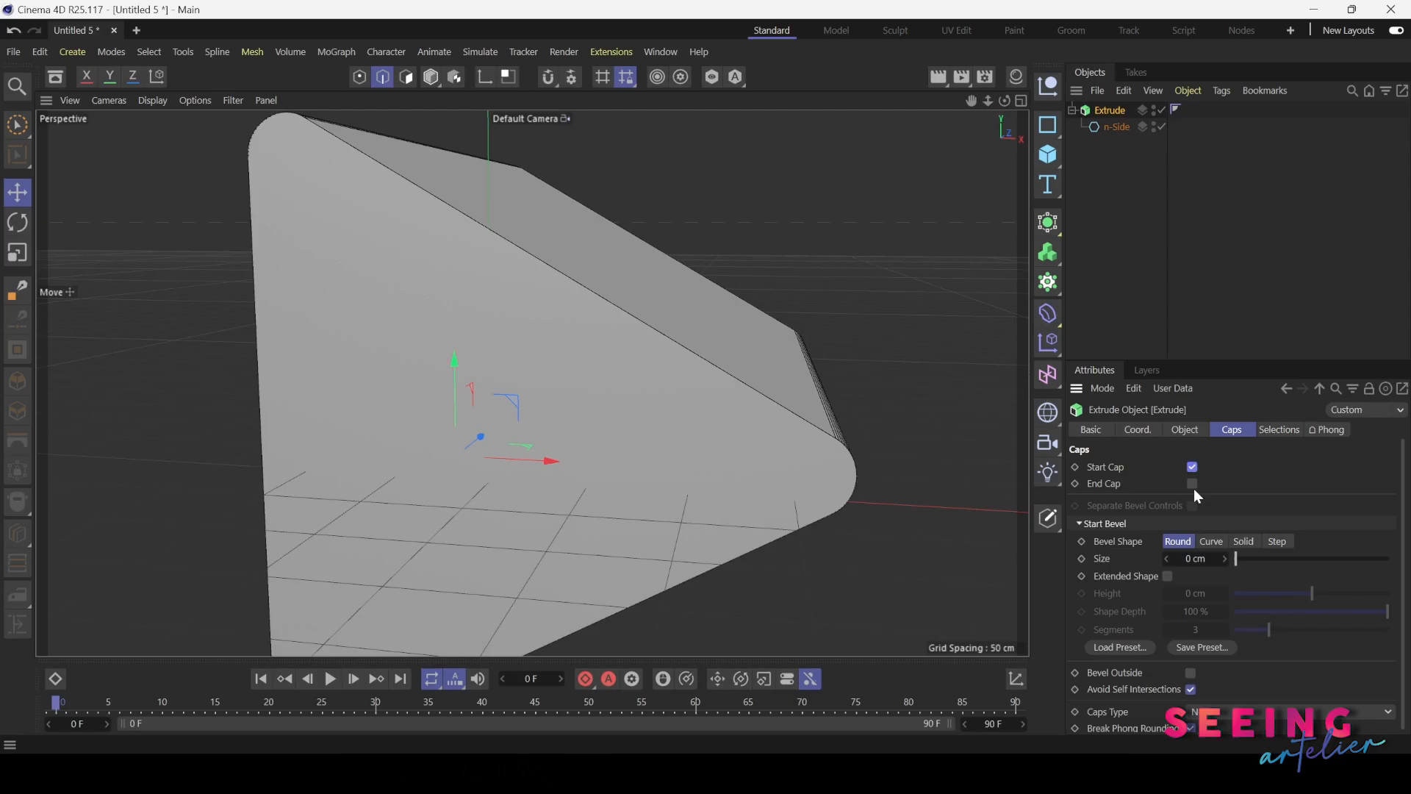
Set the round bevel size to 16.84 cm on both caps of the extruded triangle
left_click_drag(587, 384, 587, 384, "alt")
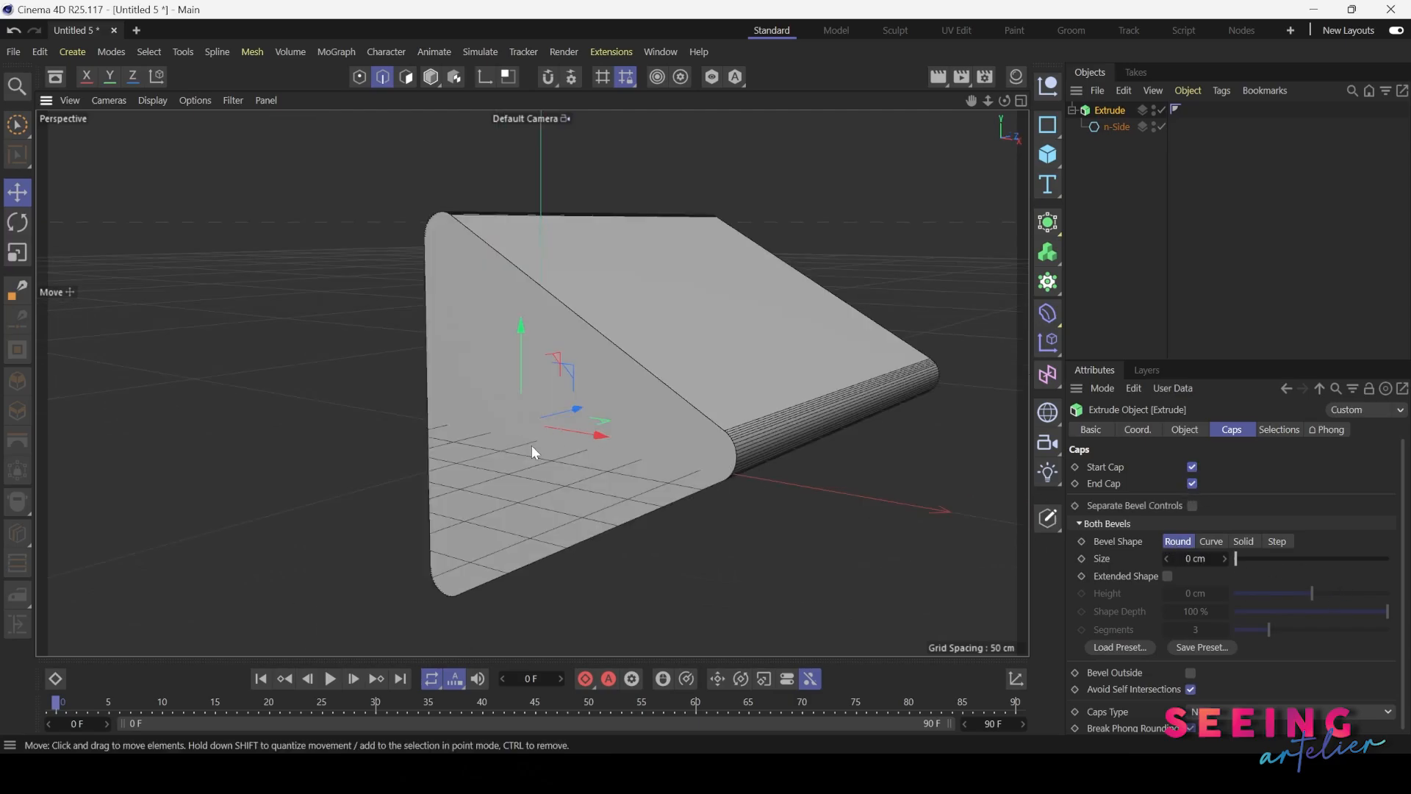
right_click_drag(650, 382, 673, 372, "alt")
mouse_move(647, 397)
left_mouse_down("alt")
mouse_move(519, 407)
mouse_move(619, 401)
left_mouse_up("alt")
scroll(627, 401, "down", 2)
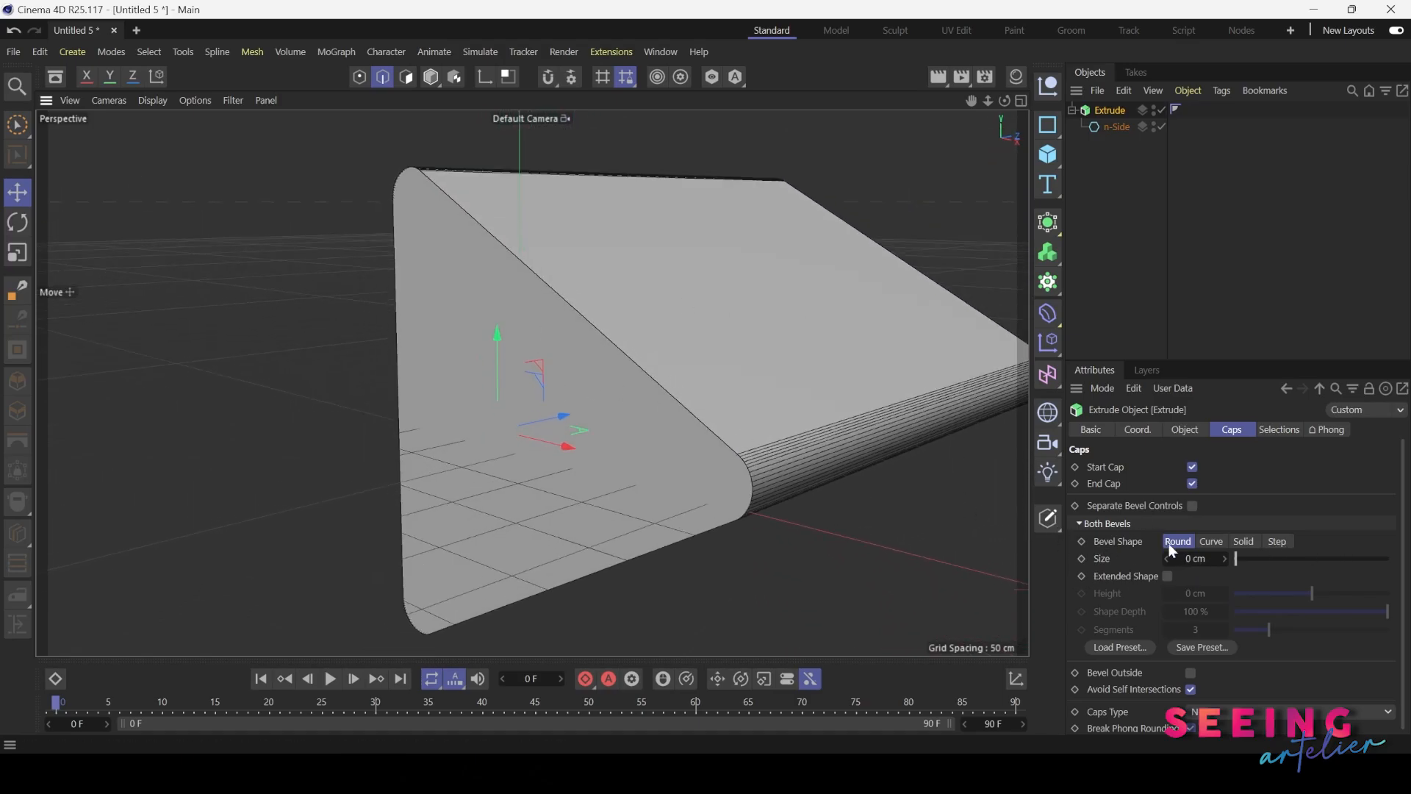
left_click_drag(1197, 560, 1260, 563)
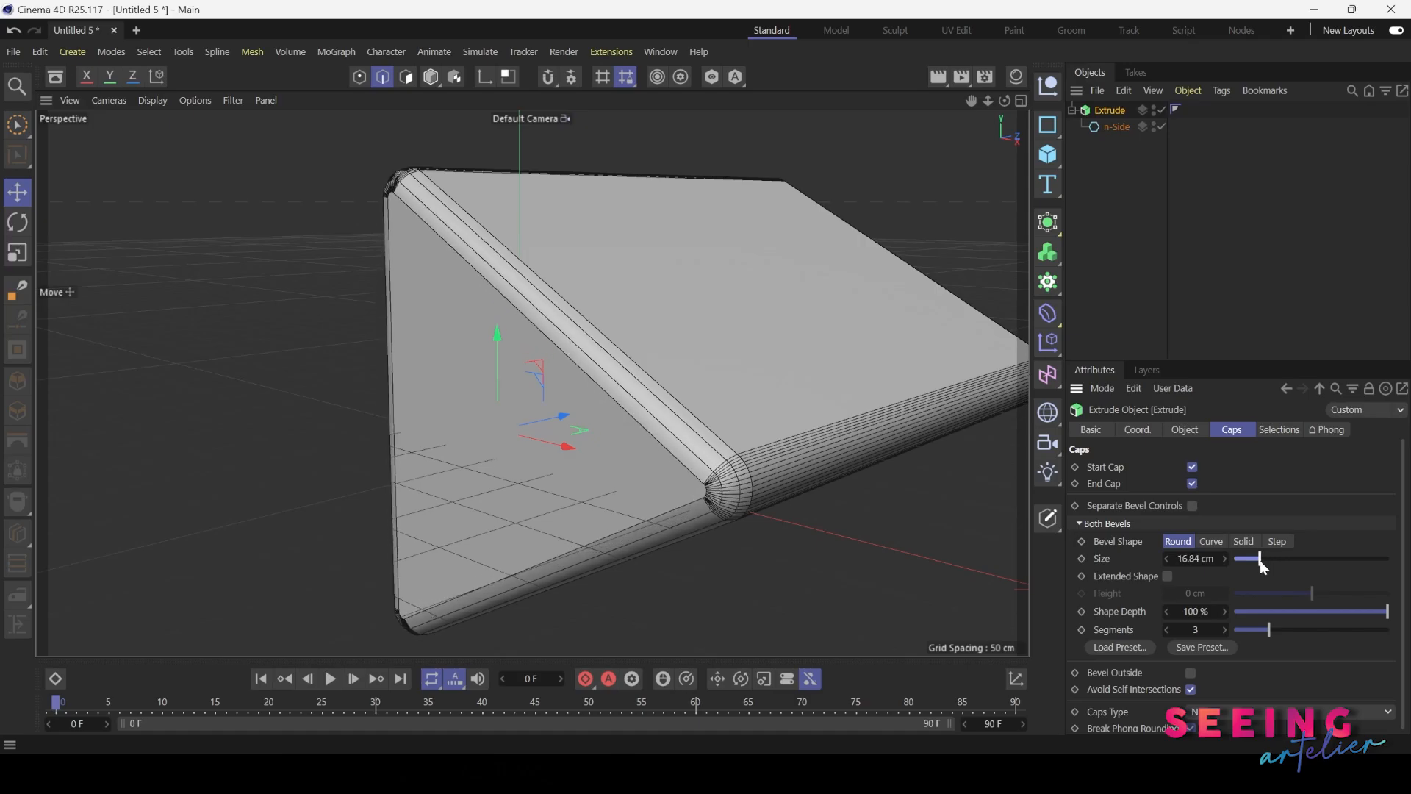
Try the Curve and Solid bevel shapes on both caps of the extruded triangle, inspecting the edges of each
left_click(1210, 543)
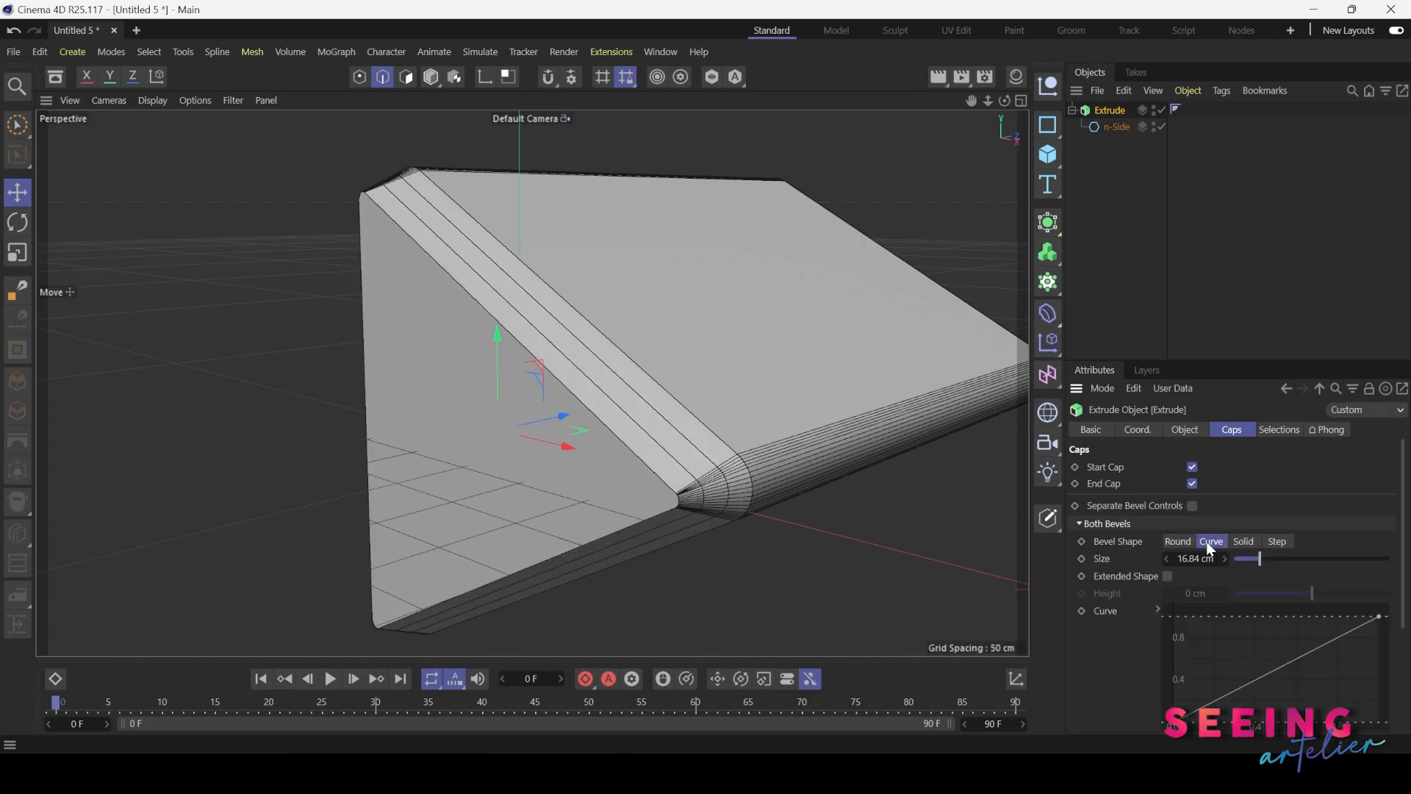
left_click_drag(601, 349, 544, 379, "alt")
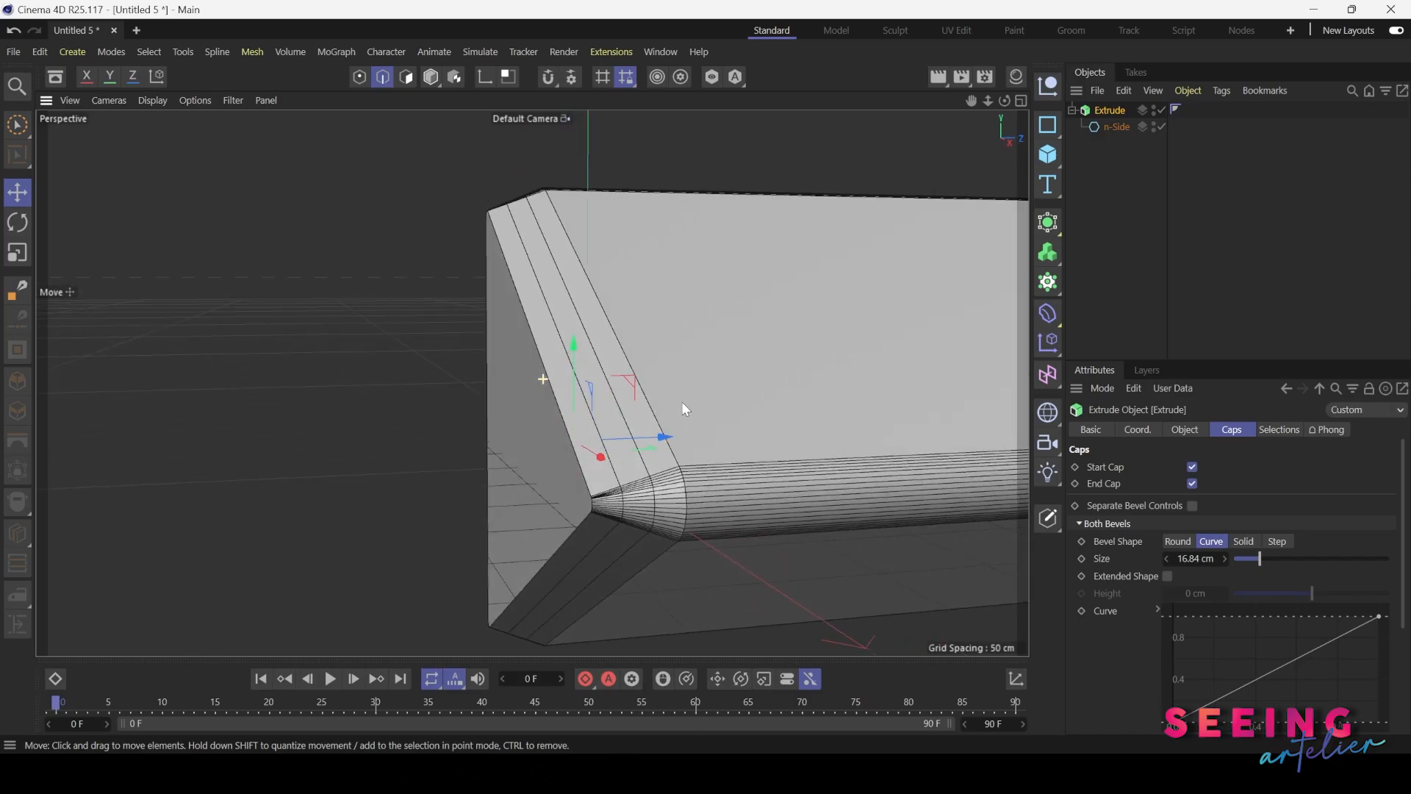
left_click(1244, 543)
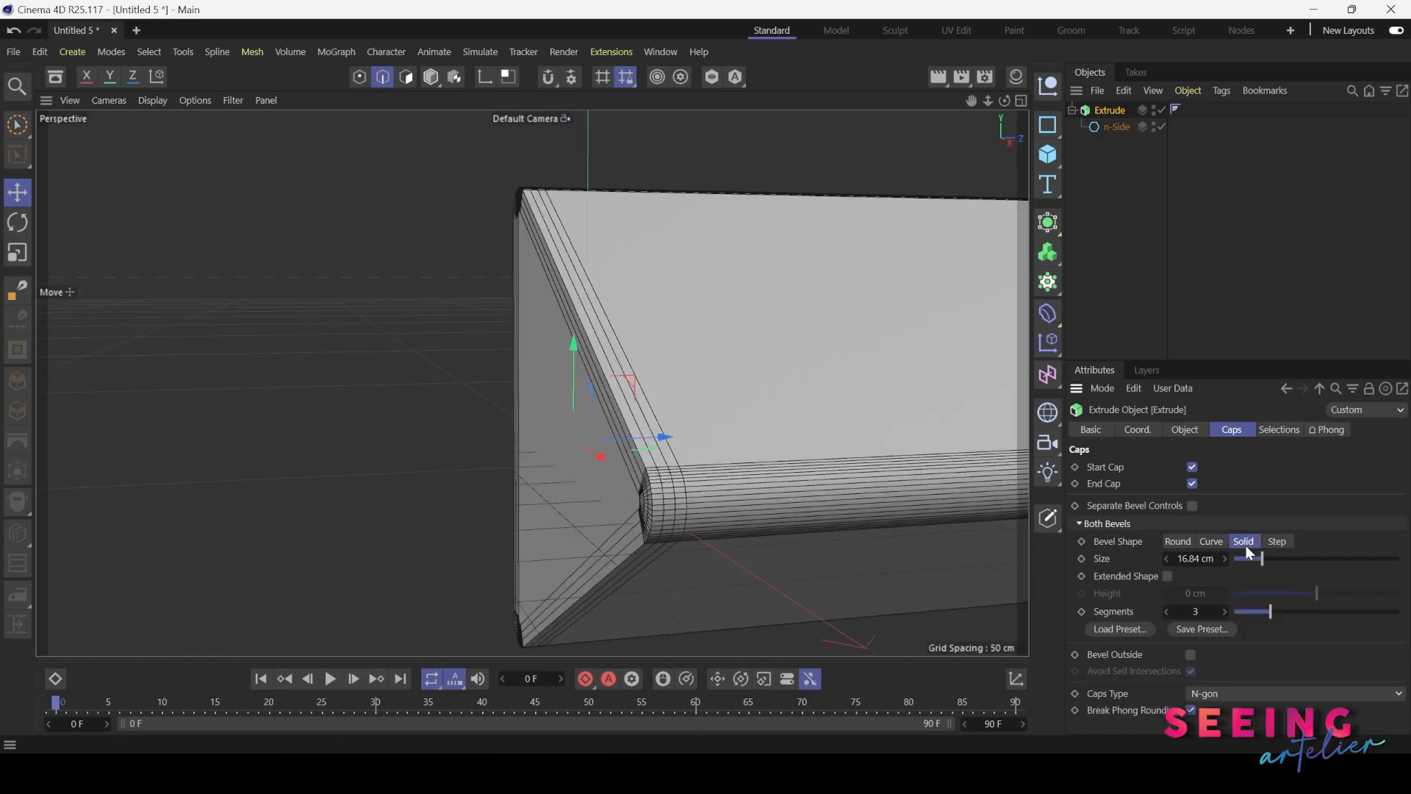
left_click_drag(532, 331, 446, 236, "alt")
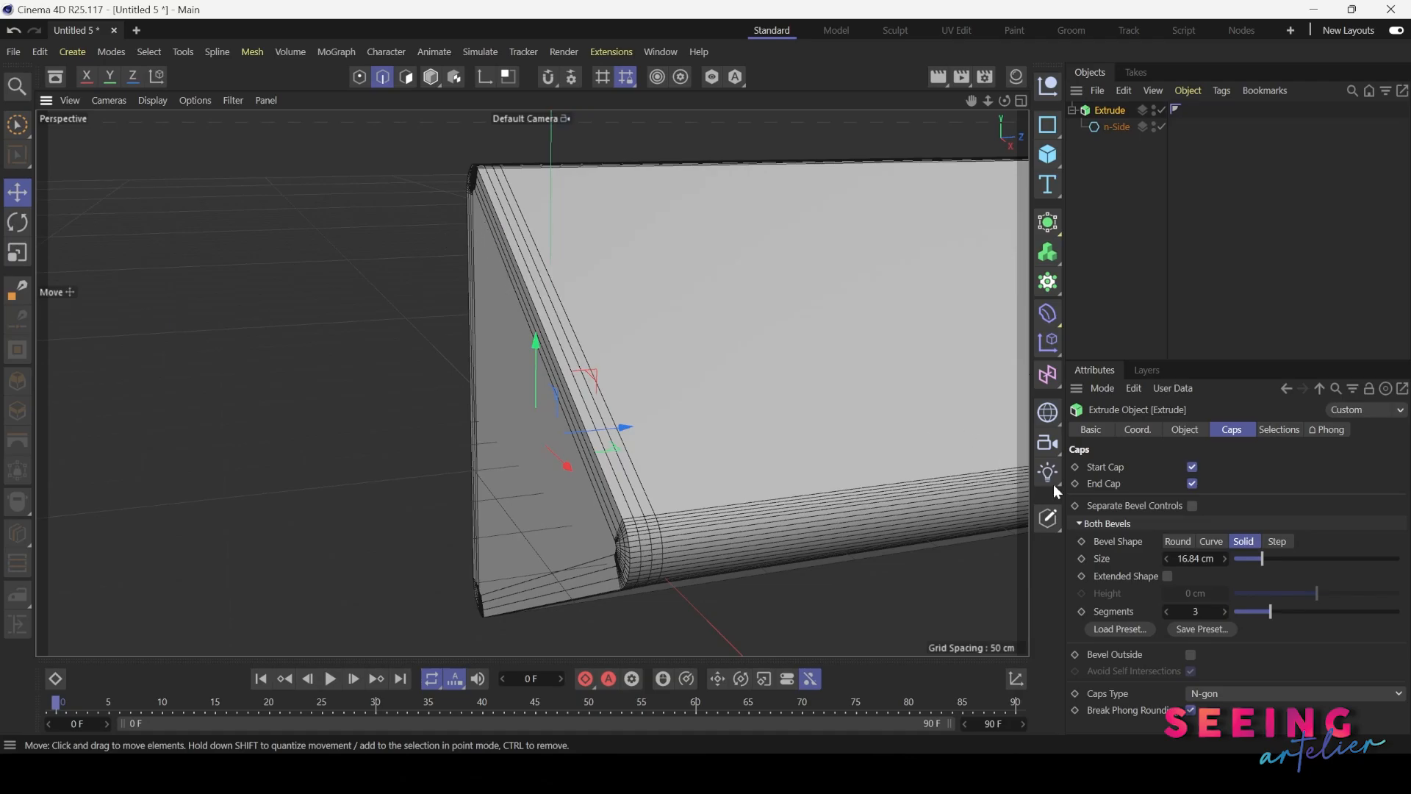
Try the Step bevel shape on both caps of the extruded triangle with an increased number of segments
left_click(1278, 541)
left_click_drag(594, 404, 683, 397, "alt")
left_click_drag(1277, 610, 1289, 612)
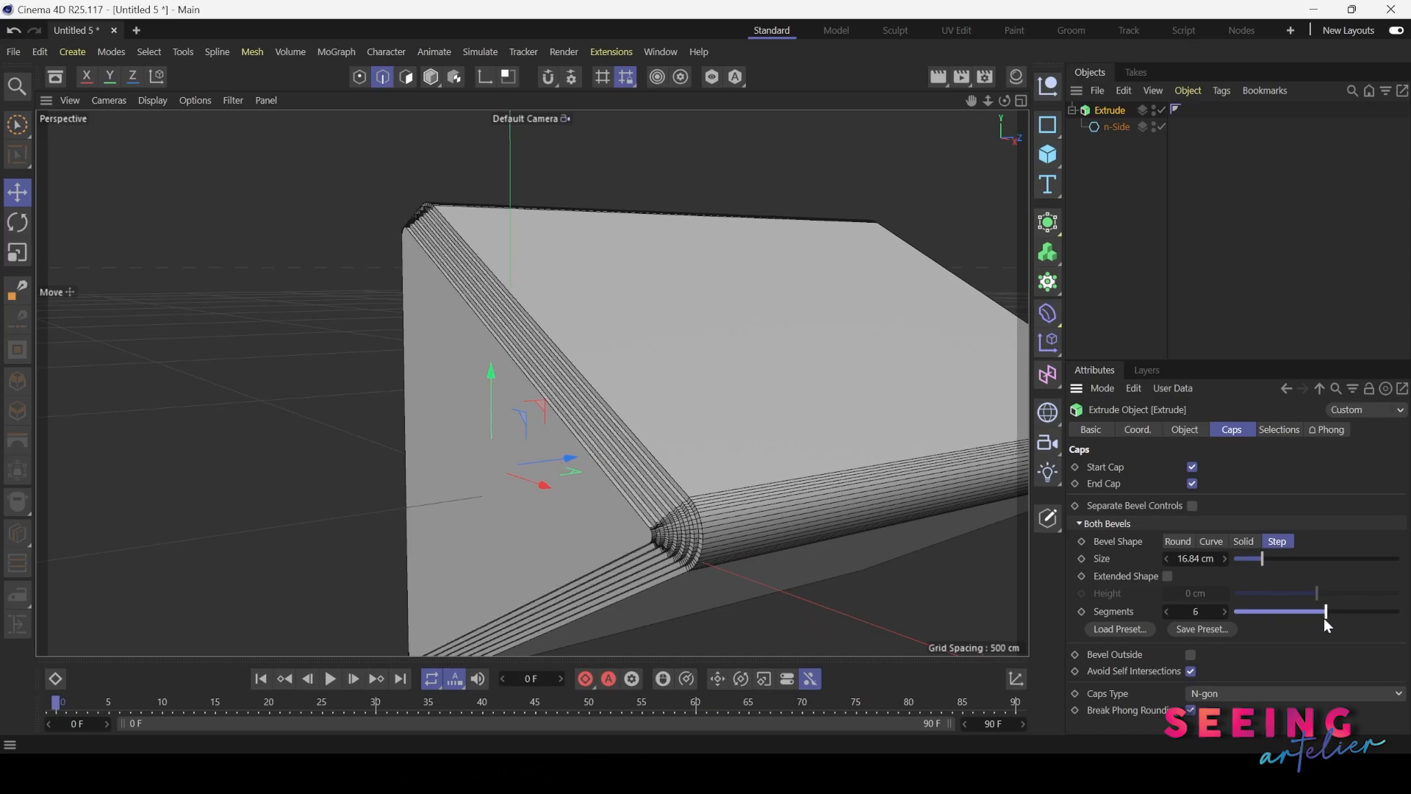
Set the bevel shape of both caps back to Round and raise the bevel segments to 8
left_click(1177, 540)
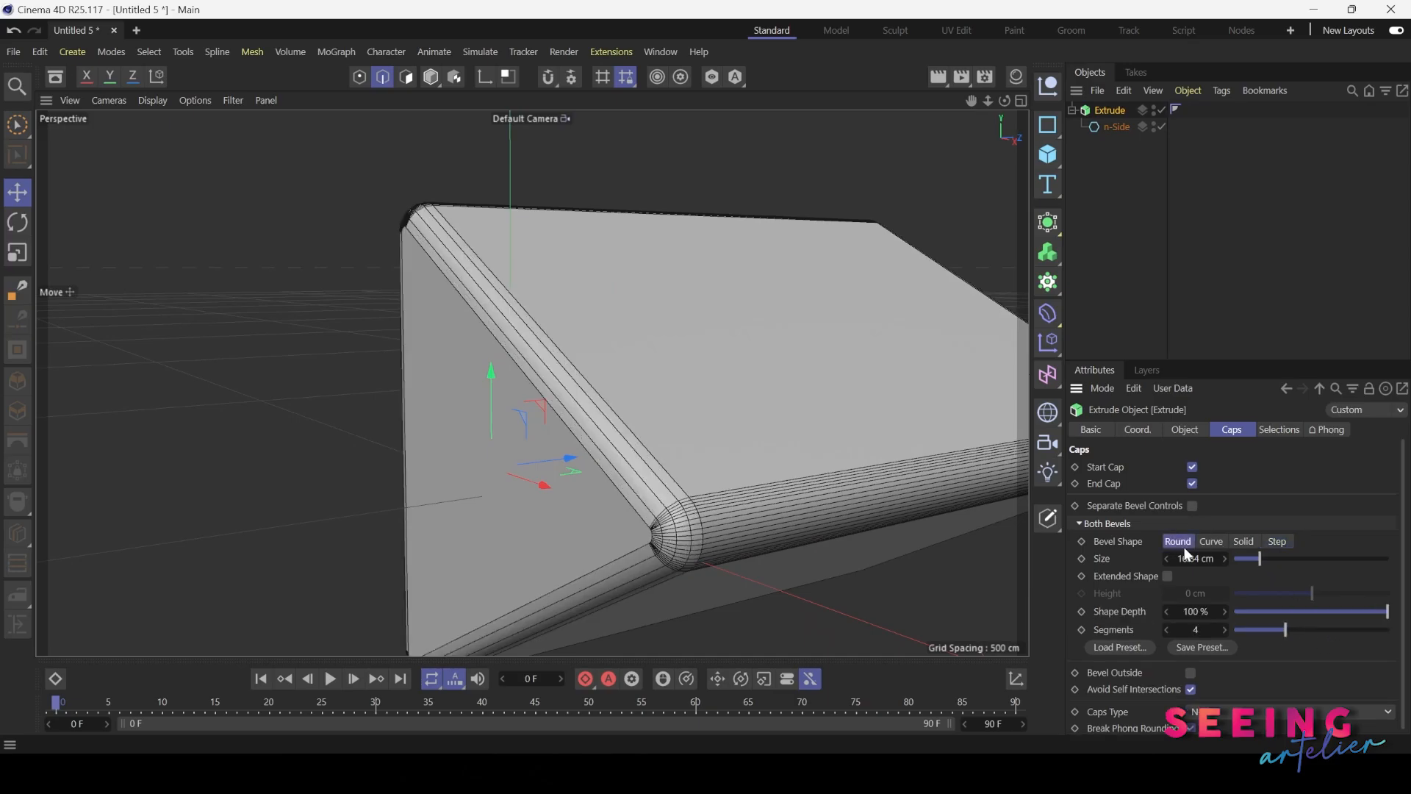
left_click_drag(1297, 637, 1357, 632)
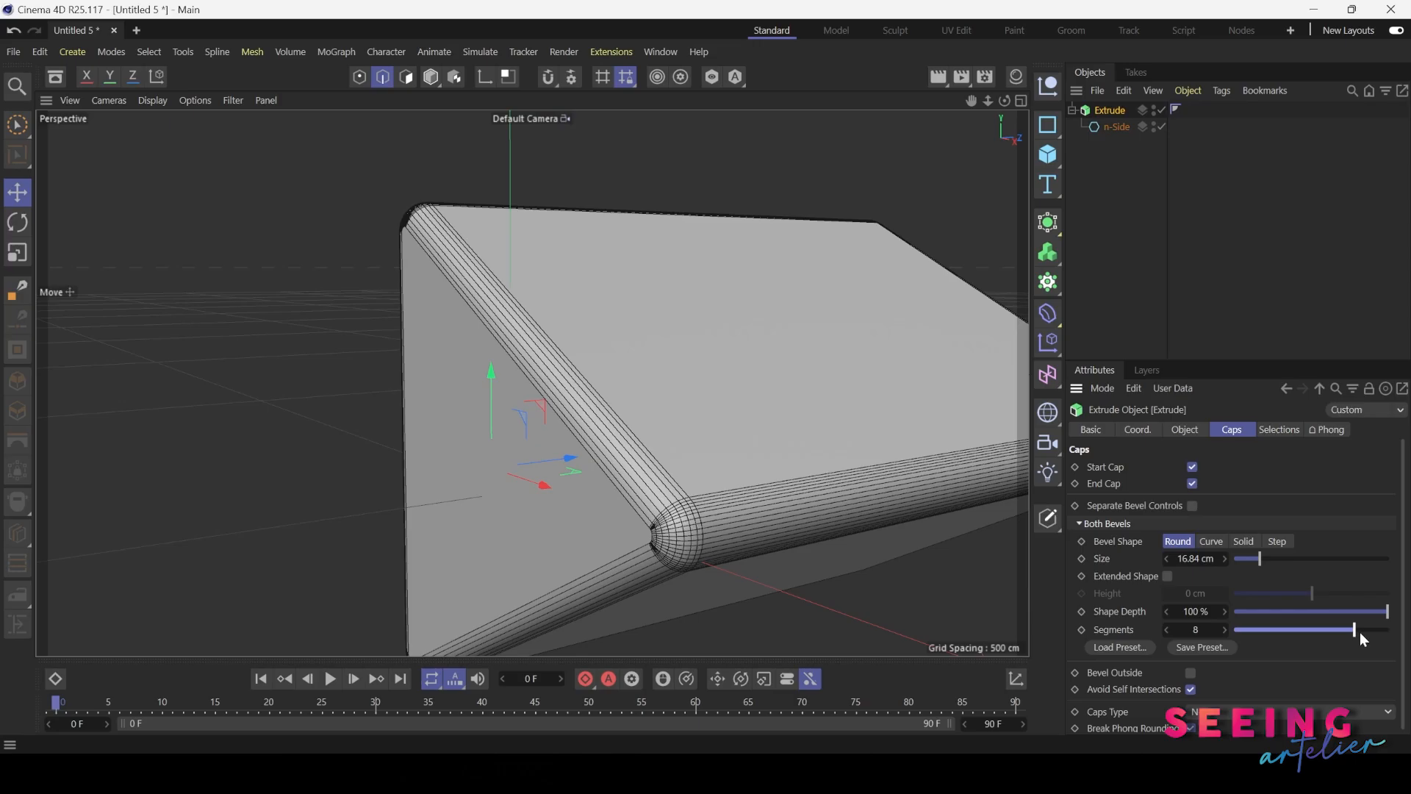